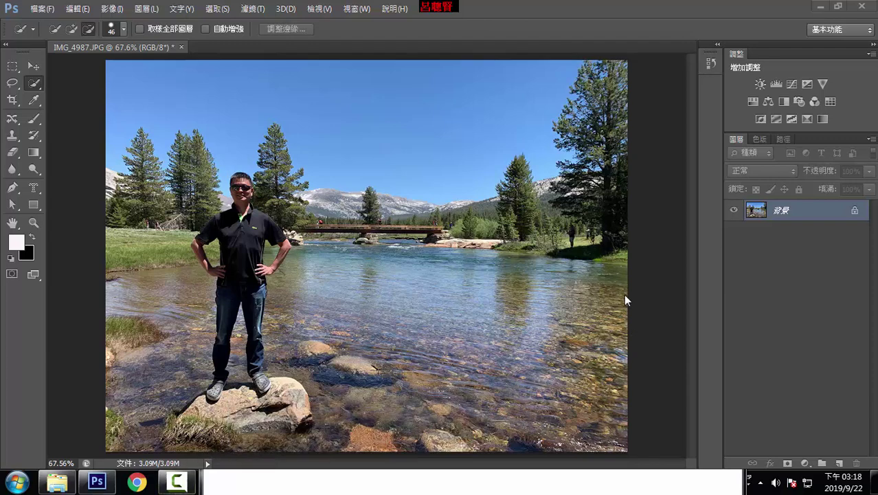
Fit the photo in the window and marquee the man from the treetops to his knees, ready for Transform Selection.
{"action": "left_click", "coordinate": [319, 9]}
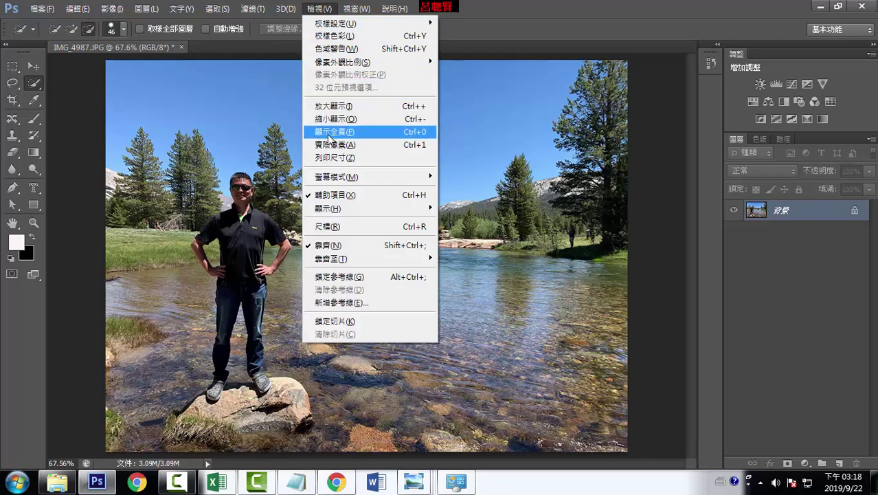
{"action": "left_click", "coordinate": [410, 133]}
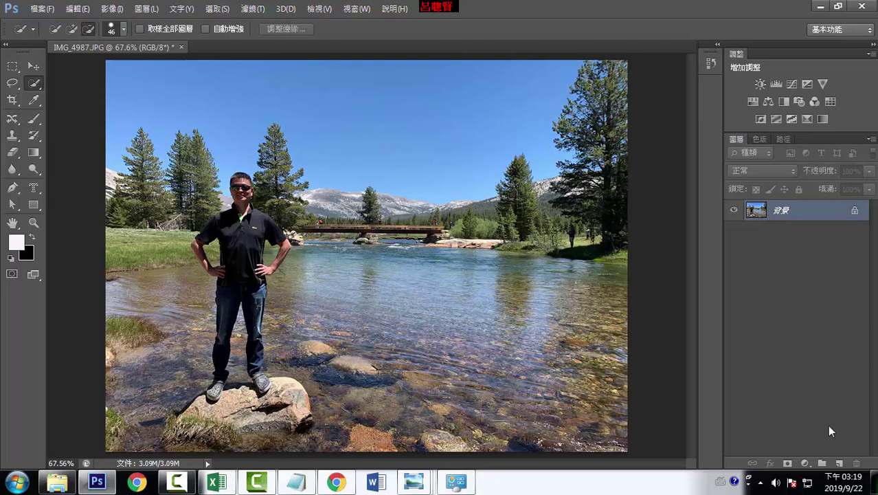
{"action": "left_click", "coordinate": [12, 66]}
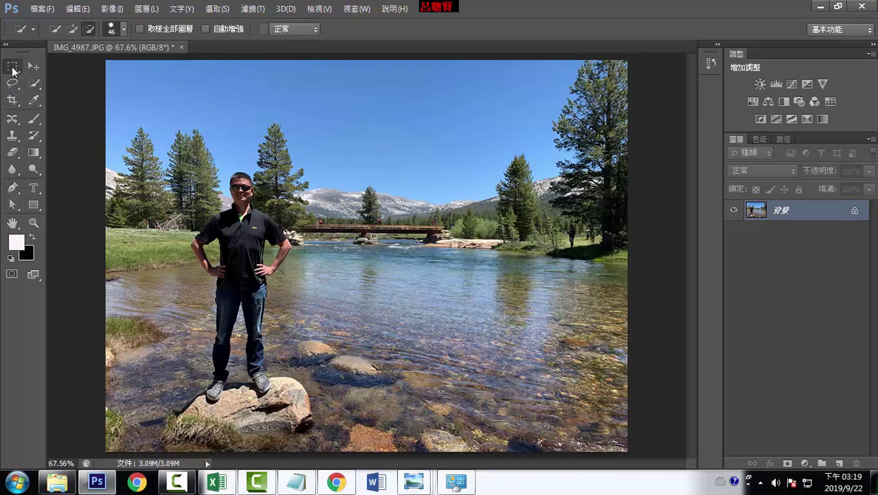
{"action": "left_click", "coordinate": [74, 66]}
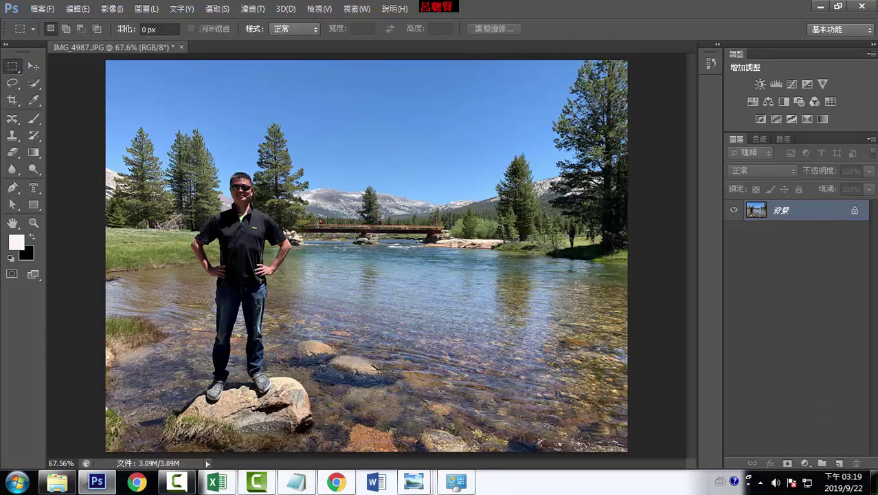
{"action": "left_click_drag", "start_coordinate": [156, 138], "coordinate": [335, 348]}
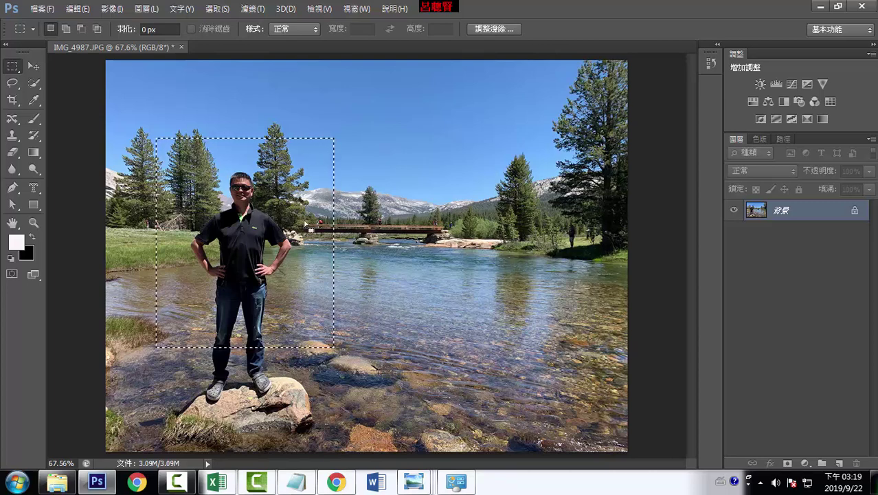
{"action": "right_click", "coordinate": [305, 221]}
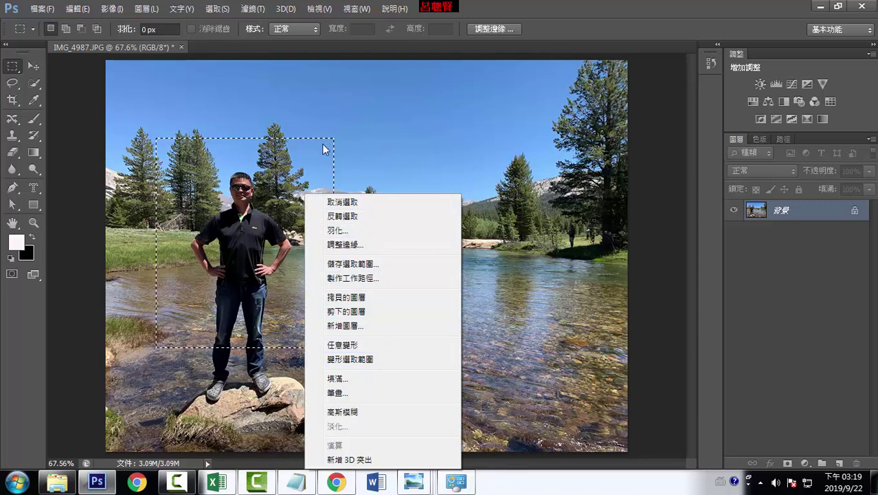
{"action": "left_click", "coordinate": [360, 359]}
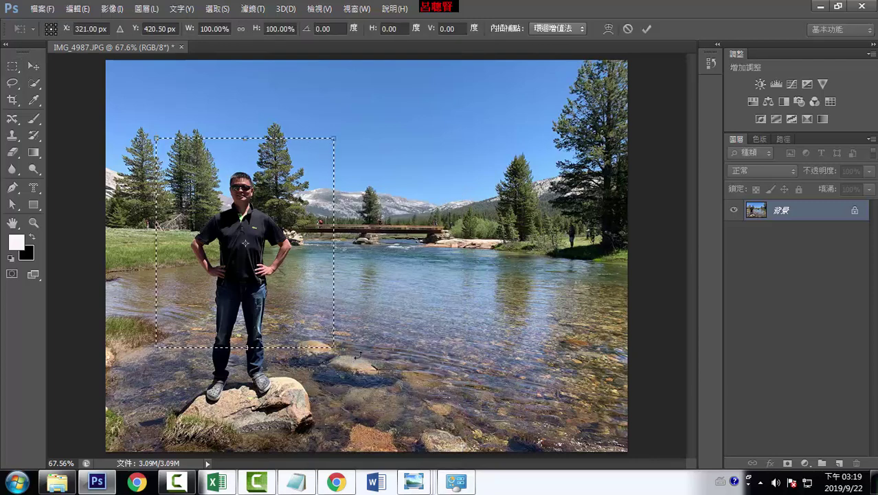
Rotate the selection to about -15.43°, nudge it slightly left, and commit the transform.
{"action": "right_click", "coordinate": [323, 207]}
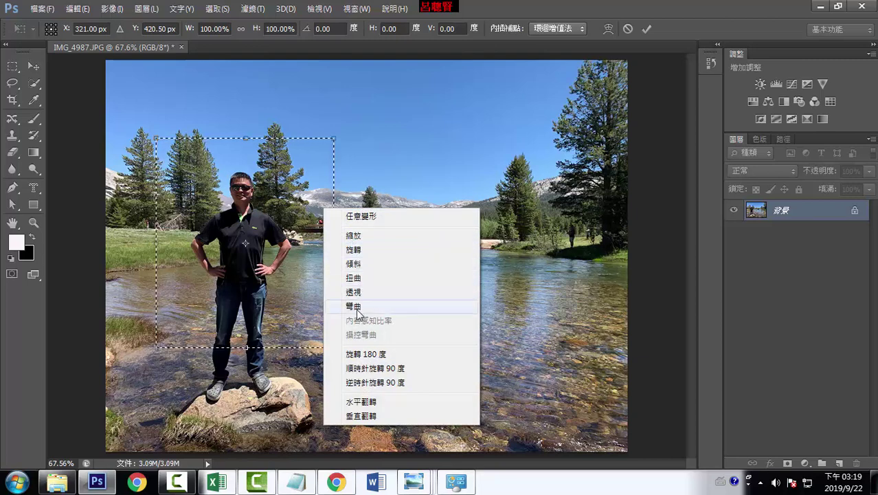
{"action": "left_click", "coordinate": [354, 249]}
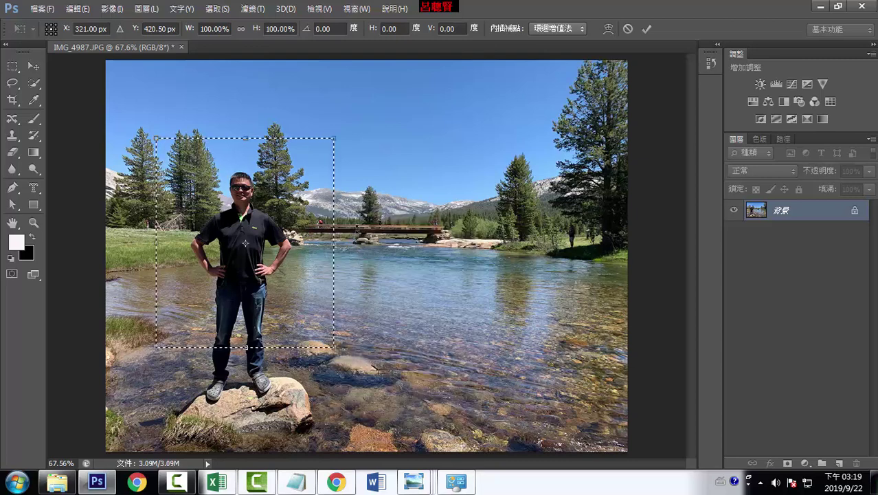
{"action": "left_click_drag", "start_coordinate": [343, 138], "coordinate": [314, 116]}
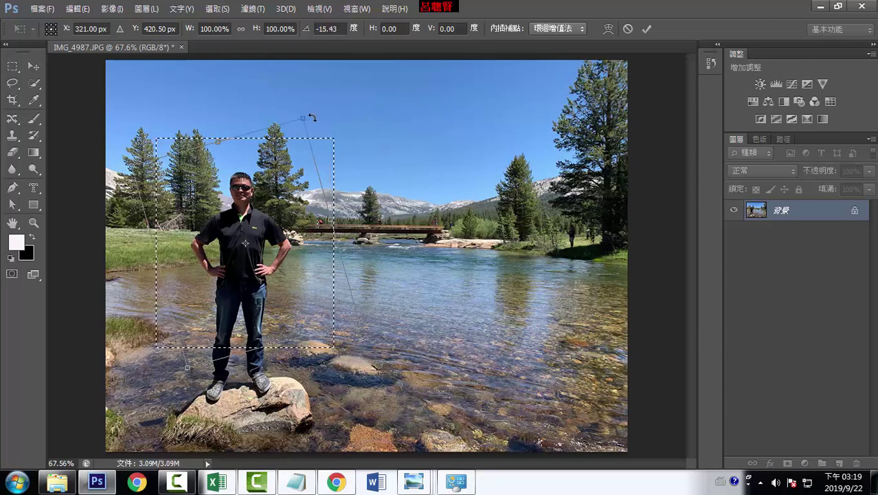
{"action": "left_click_drag", "start_coordinate": [304, 199], "coordinate": [291, 202]}
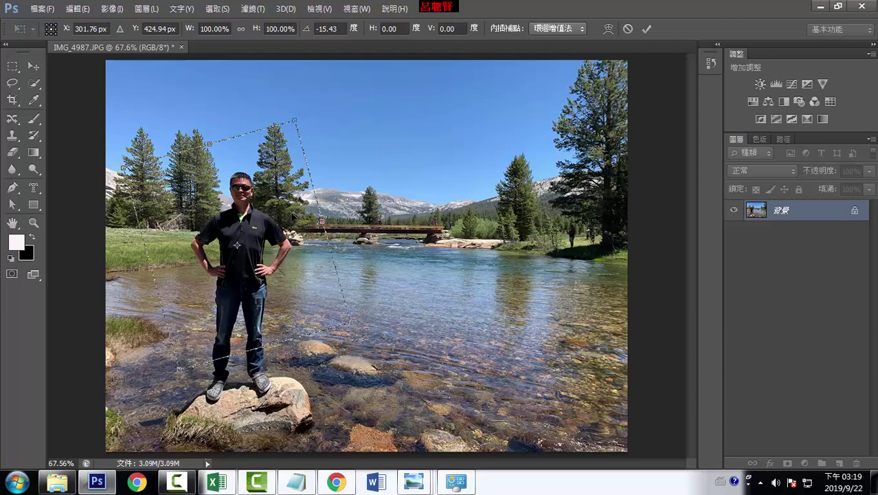
{"action": "left_click", "coordinate": [648, 33]}
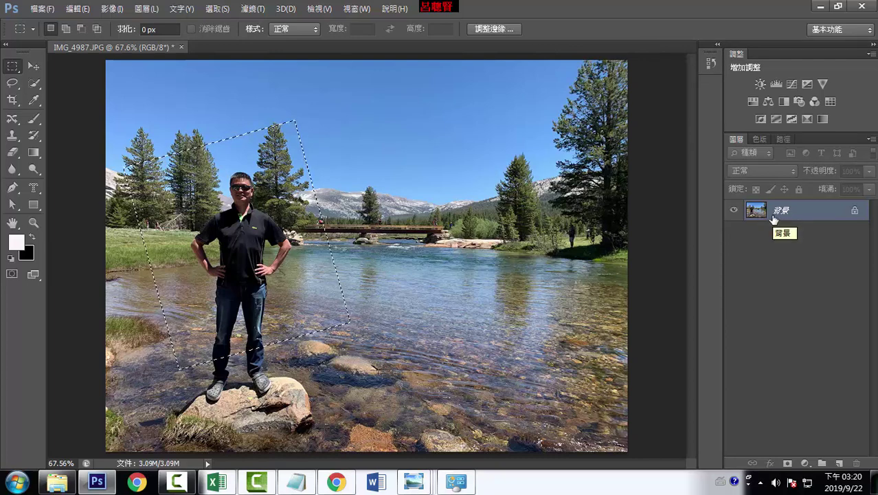
Add a new empty layer, try a 10 px stroke on the selection, then undo it.
{"action": "left_click", "coordinate": [839, 464]}
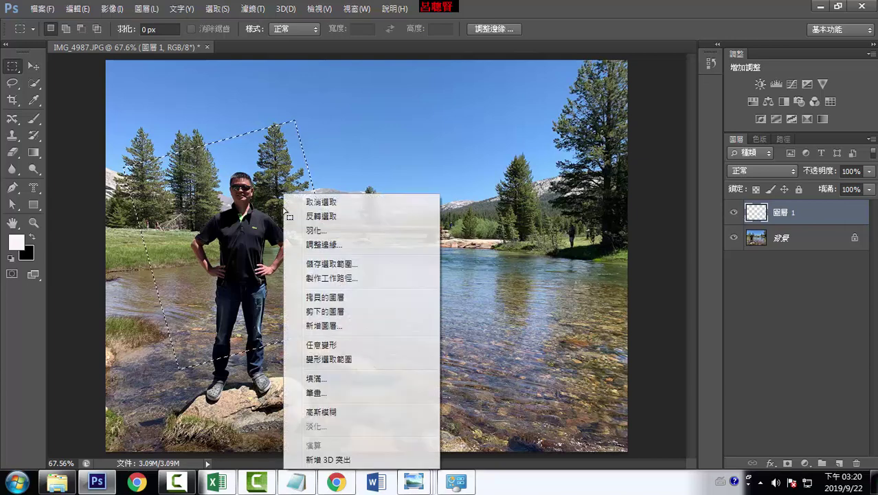
{"action": "right_click", "coordinate": [283, 210]}
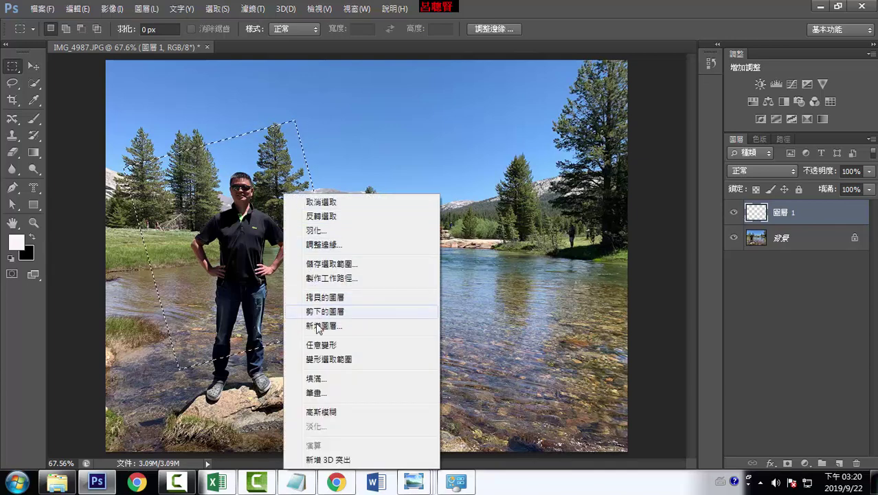
{"action": "left_click", "coordinate": [318, 394]}
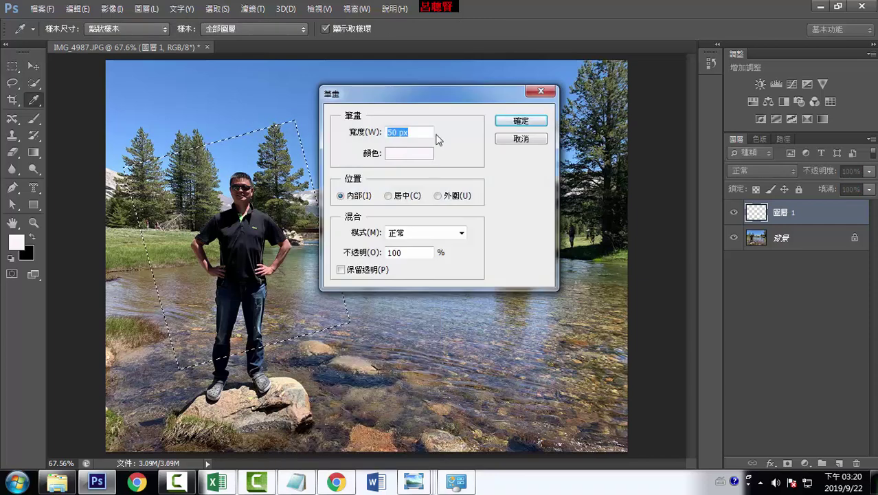
{"action": "left_click_drag", "start_coordinate": [436, 100], "coordinate": [465, 89]}
{"action": "double_click", "coordinate": [421, 121]}
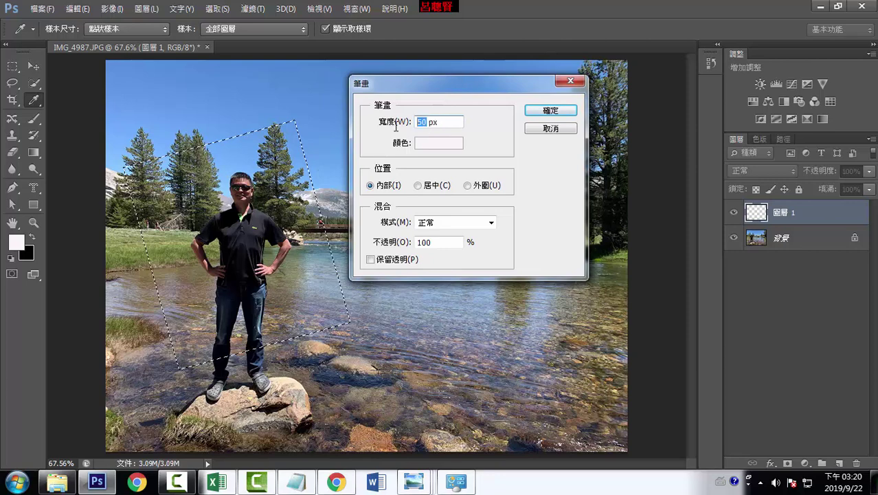
{"action": "type", "text": "10"}
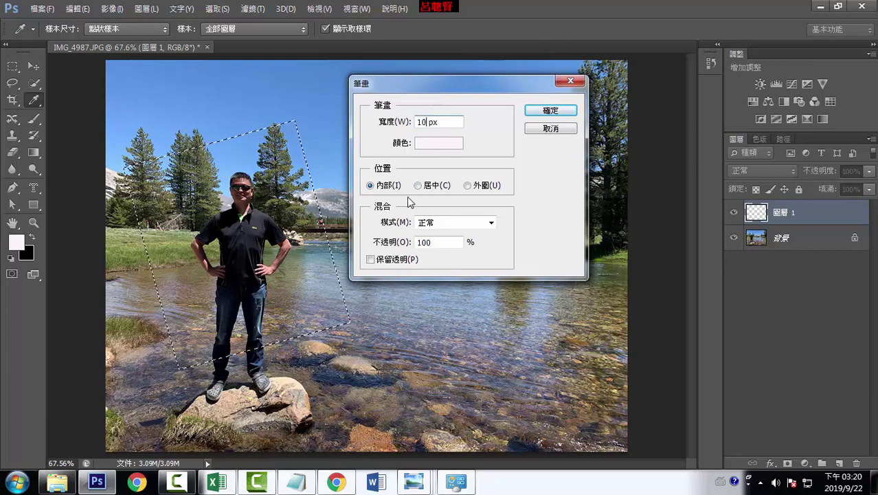
{"action": "left_click", "coordinate": [549, 112]}
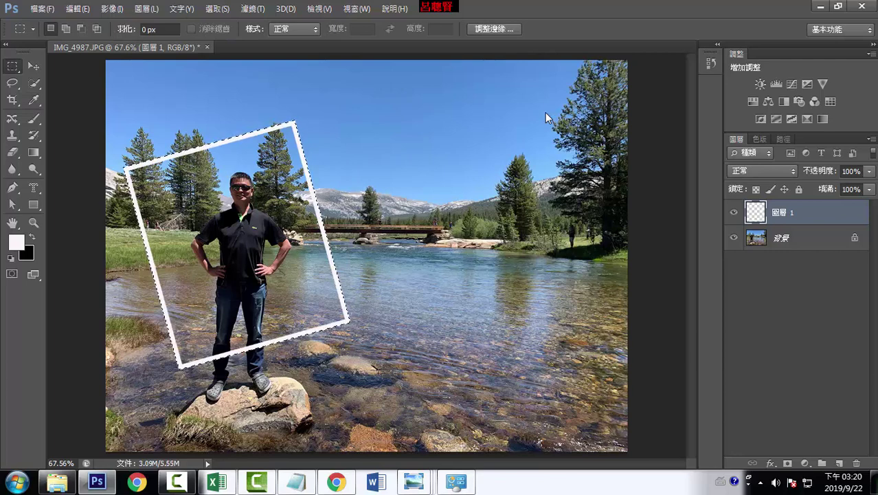
{"action": "key", "text": "ctrl+z"}
Stroke the selection with a 15 px white inside border on Layer 1.
{"action": "right_click", "coordinate": [295, 168]}
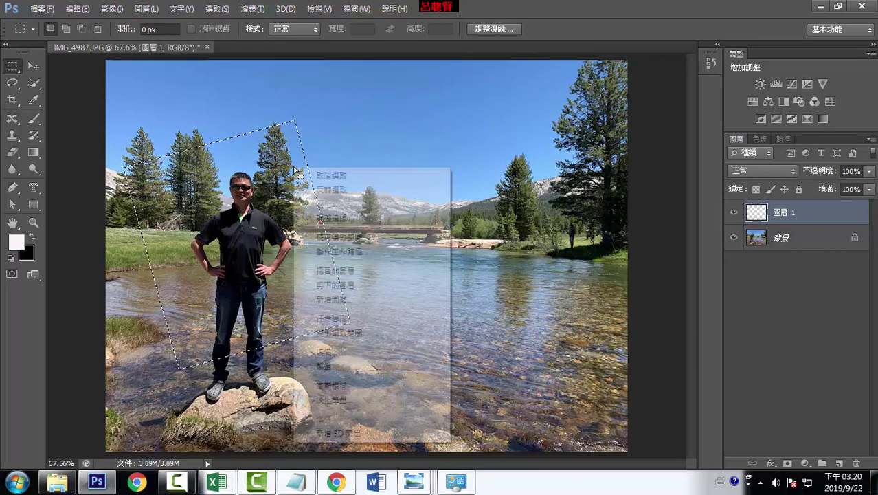
{"action": "left_click", "coordinate": [328, 366]}
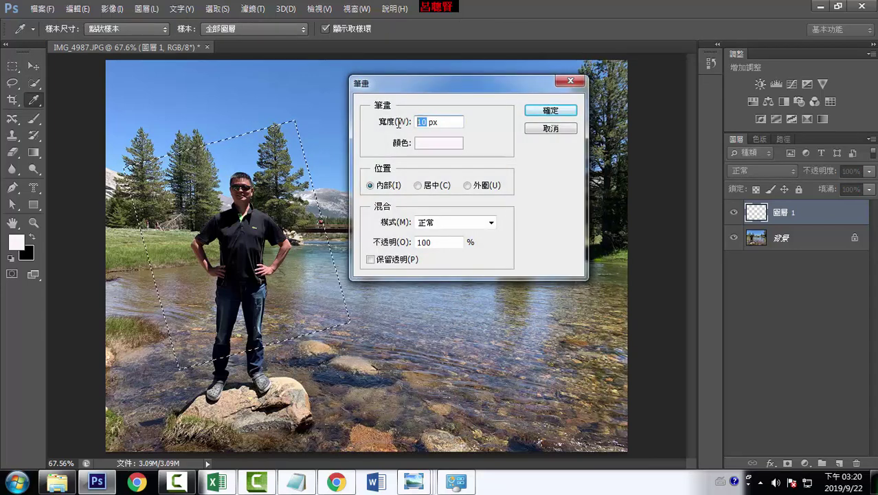
{"action": "type", "text": "15"}
{"action": "left_click", "coordinate": [540, 112]}
{"action": "key", "text": "m"}
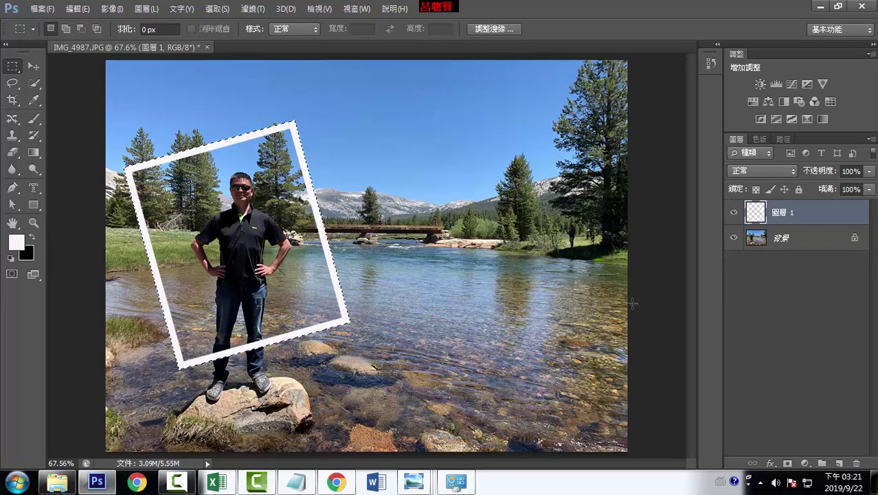
Duplicate the Background layer, hide both photo layers, deselect, and make 圖層 1 active.
{"action": "left_click", "coordinate": [788, 240]}
{"action": "left_click_drag", "start_coordinate": [798, 238], "coordinate": [839, 462]}
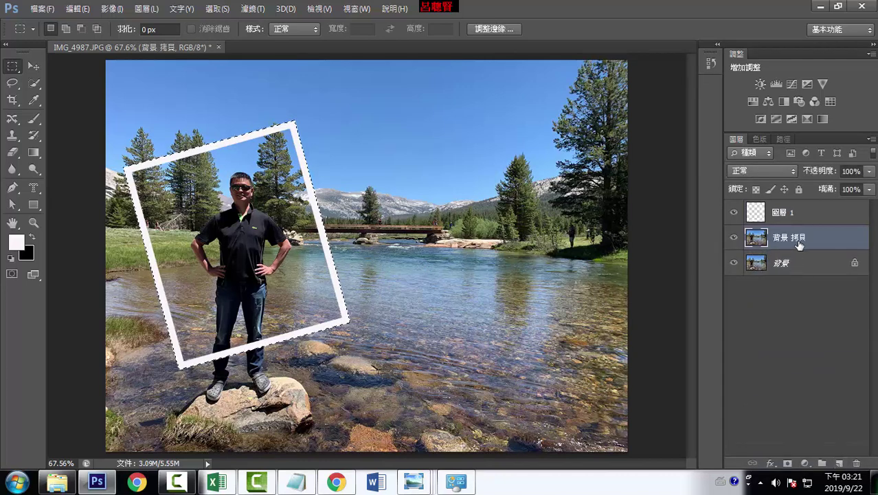
{"action": "left_click", "coordinate": [734, 262]}
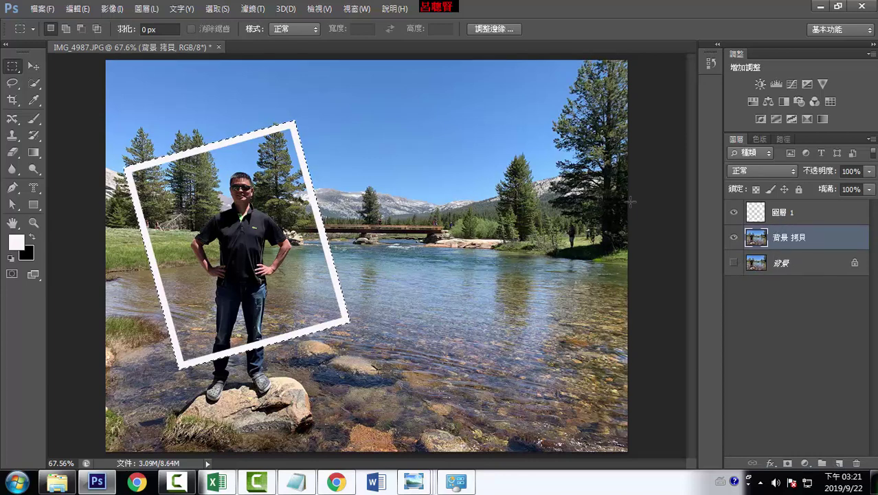
{"action": "left_click", "coordinate": [223, 9]}
{"action": "left_click", "coordinate": [227, 34]}
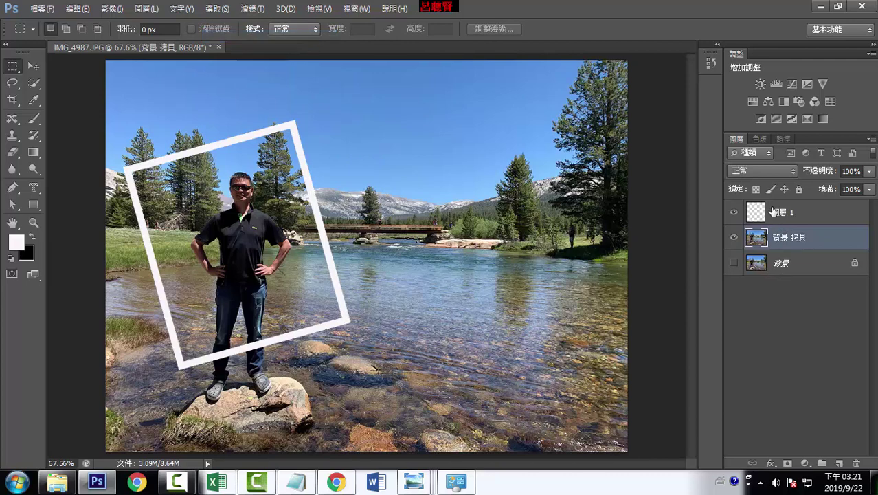
{"action": "left_click", "coordinate": [771, 212]}
{"action": "left_click", "coordinate": [734, 238]}
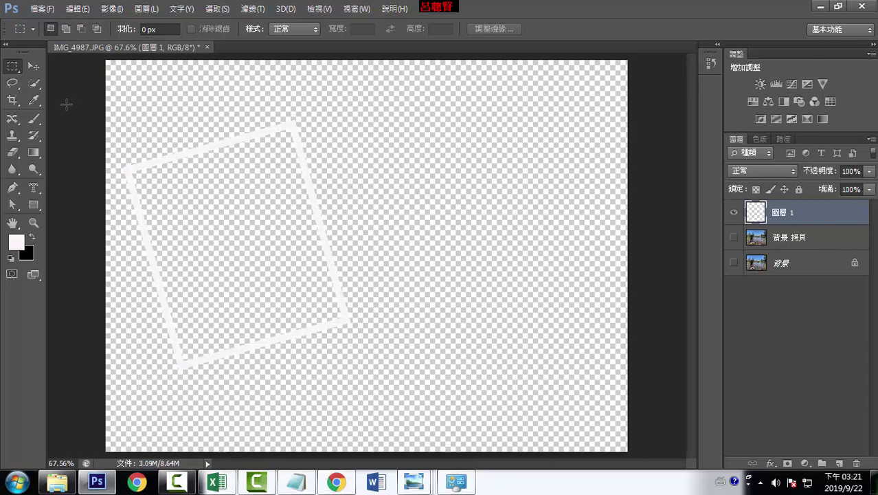
Magic Wand the empty area outside the frame and delete it from 背景 拷貝.
{"action": "left_click", "coordinate": [35, 85]}
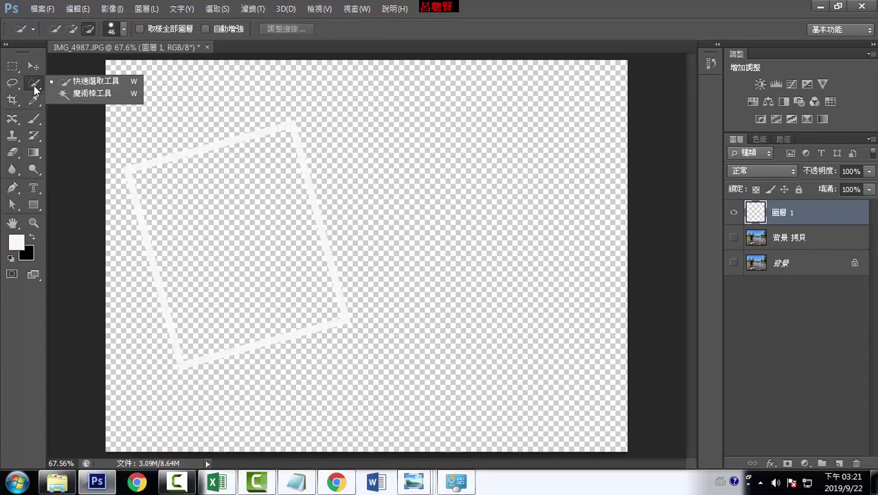
{"action": "left_click", "coordinate": [83, 95]}
{"action": "left_click", "coordinate": [424, 180]}
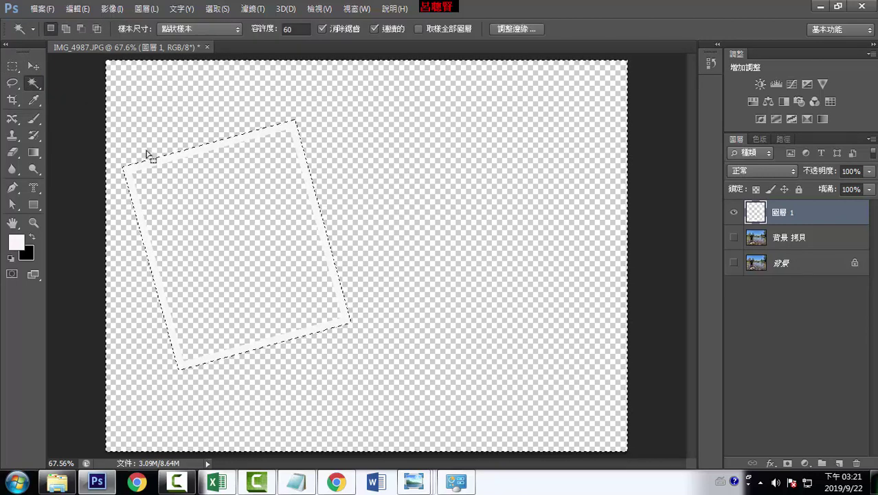
{"action": "left_click", "coordinate": [734, 237]}
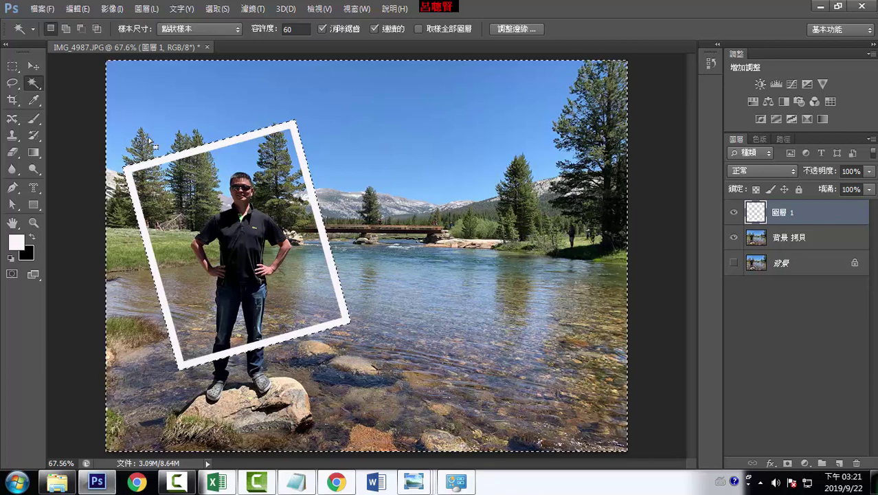
{"action": "left_click", "coordinate": [773, 240]}
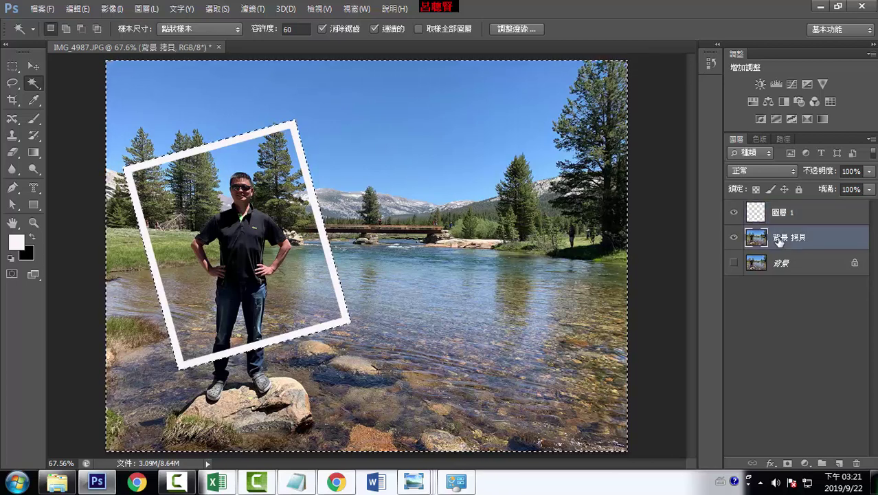
{"action": "left_click", "coordinate": [775, 218]}
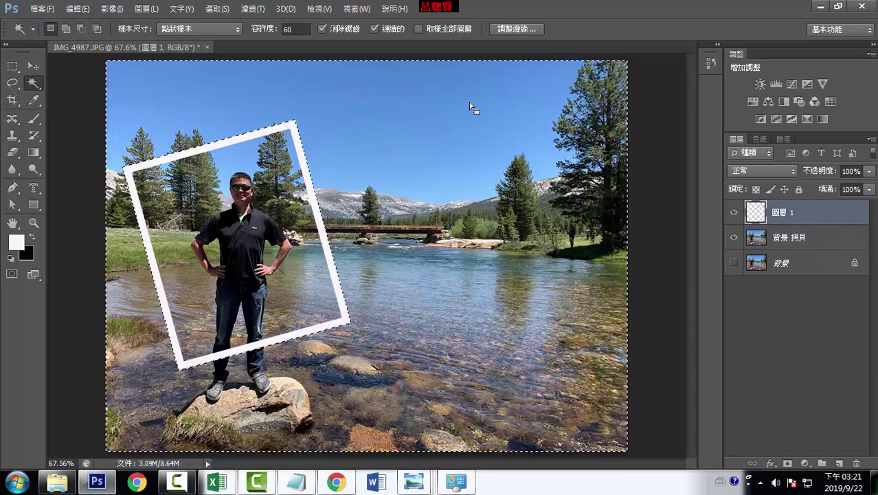
{"action": "left_click", "coordinate": [775, 239]}
{"action": "key", "text": "Delete"}
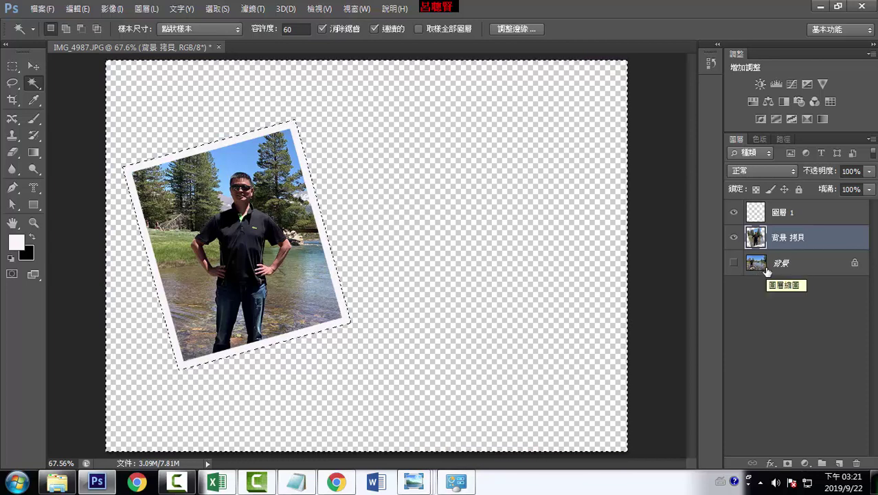
Show the original 背景 photo and clear the selection.
{"action": "left_click", "coordinate": [733, 265]}
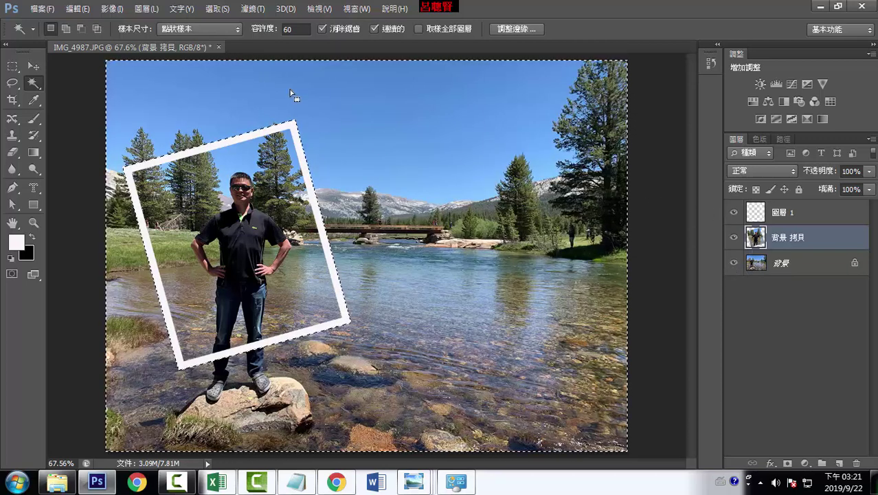
{"action": "left_click", "coordinate": [220, 12]}
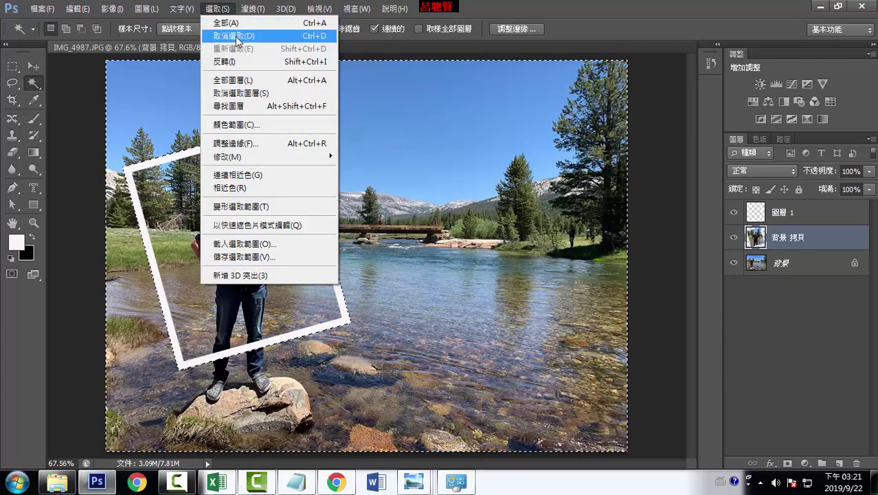
{"action": "left_click", "coordinate": [235, 36]}
Hide the photo copy, zoom 背景 to 200% on the man, and test Quick Selection on his head.
{"action": "left_click", "coordinate": [734, 237]}
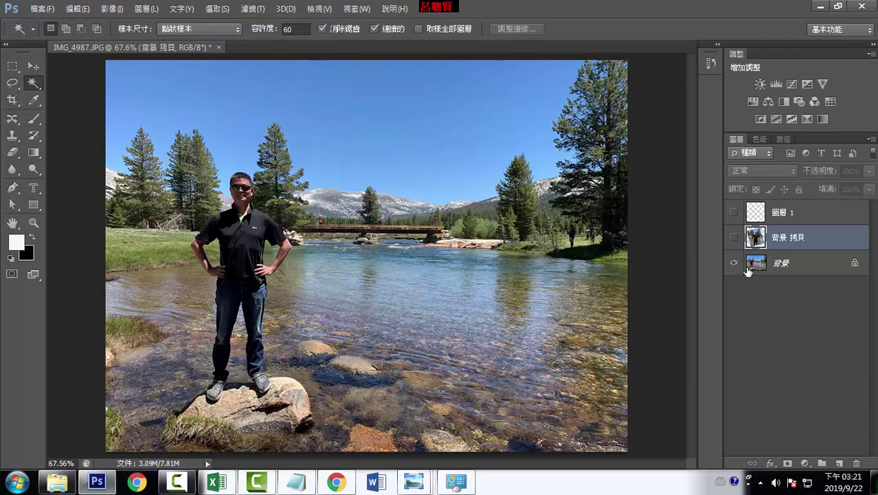
{"action": "left_click", "coordinate": [780, 267]}
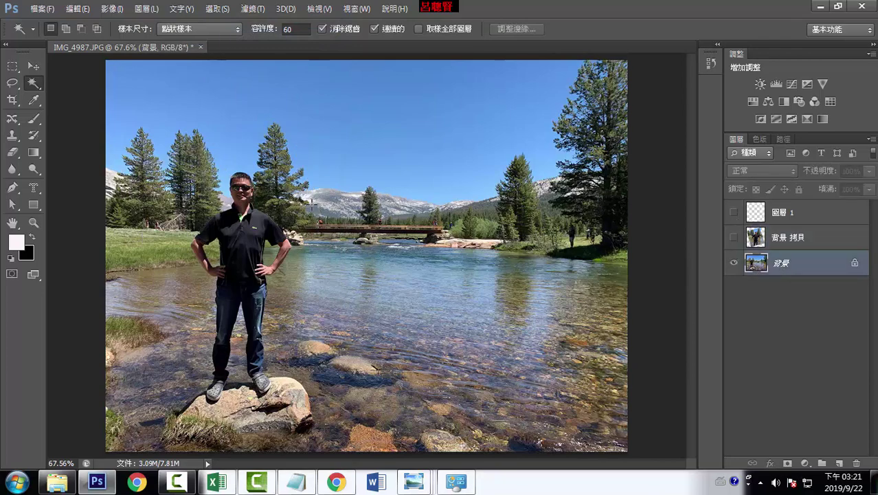
{"action": "key", "text": "ctrl+plus"}
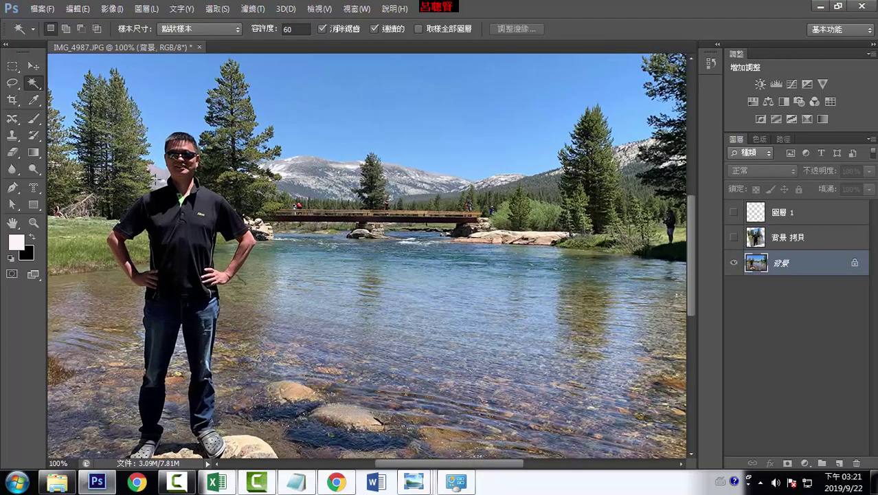
{"action": "key", "text": "ctrl+plus"}
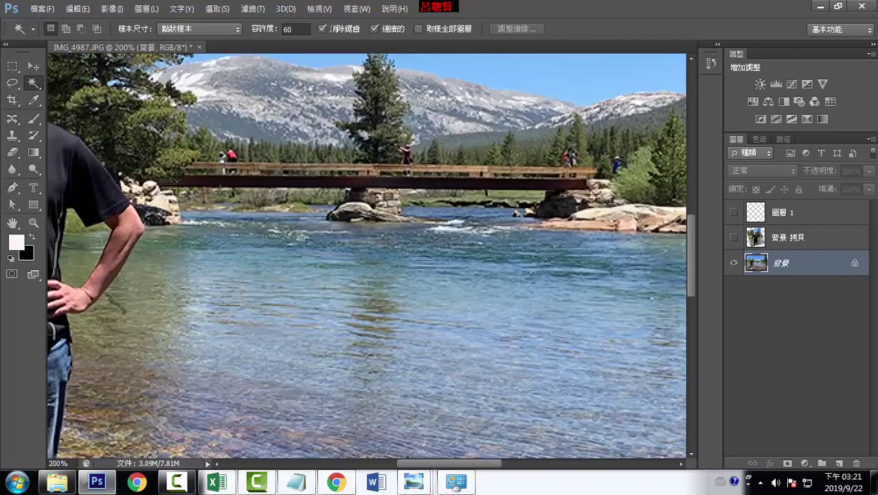
{"action": "left_click_drag", "start_coordinate": [194, 189], "coordinate": [454, 257]}
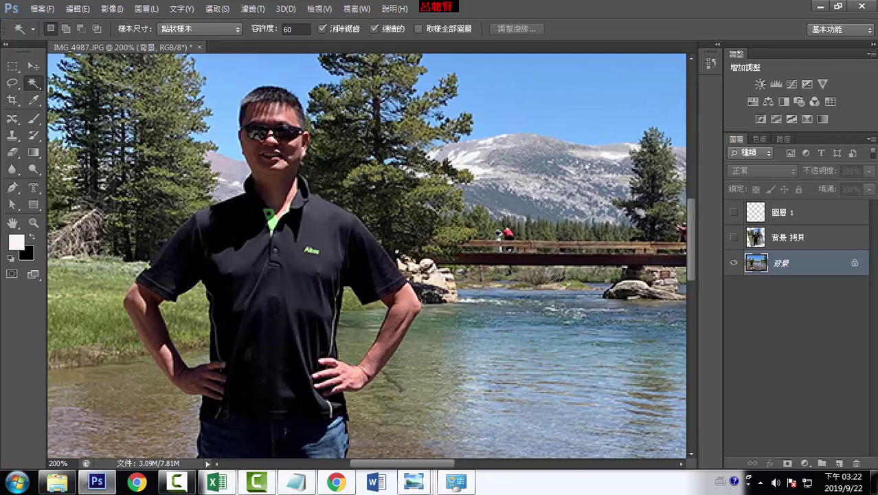
{"action": "right_click", "coordinate": [38, 87]}
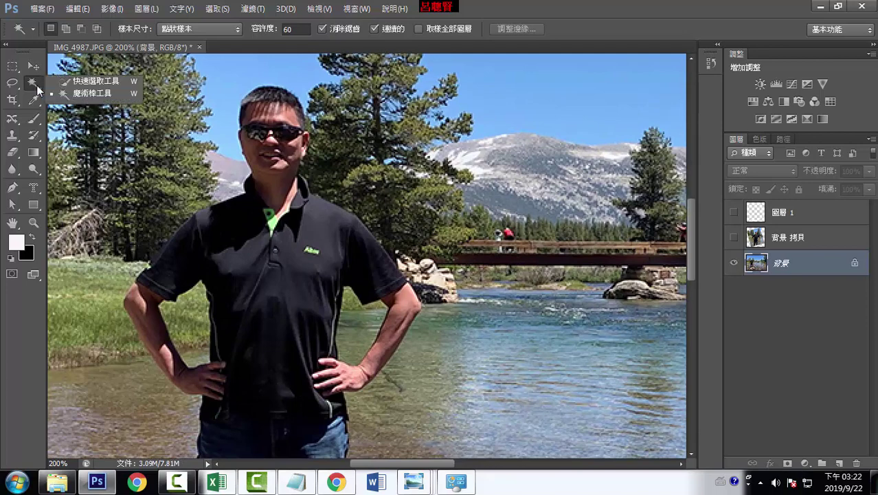
{"action": "left_click", "coordinate": [96, 81]}
{"action": "left_click_drag", "start_coordinate": [287, 97], "coordinate": [285, 88]}
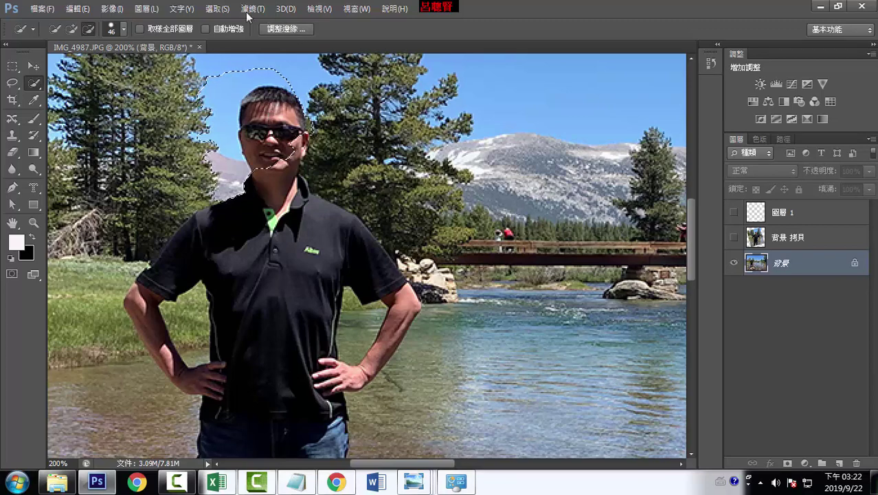
{"action": "left_click", "coordinate": [217, 8]}
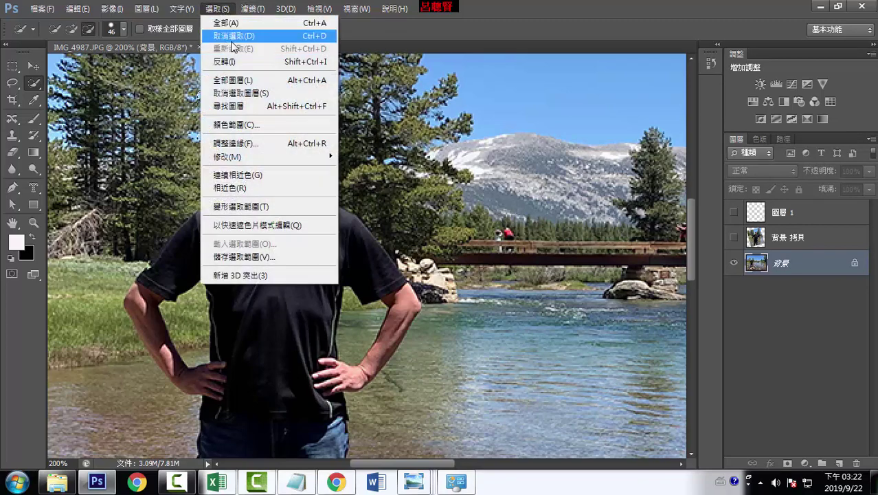
{"action": "left_click", "coordinate": [321, 40]}
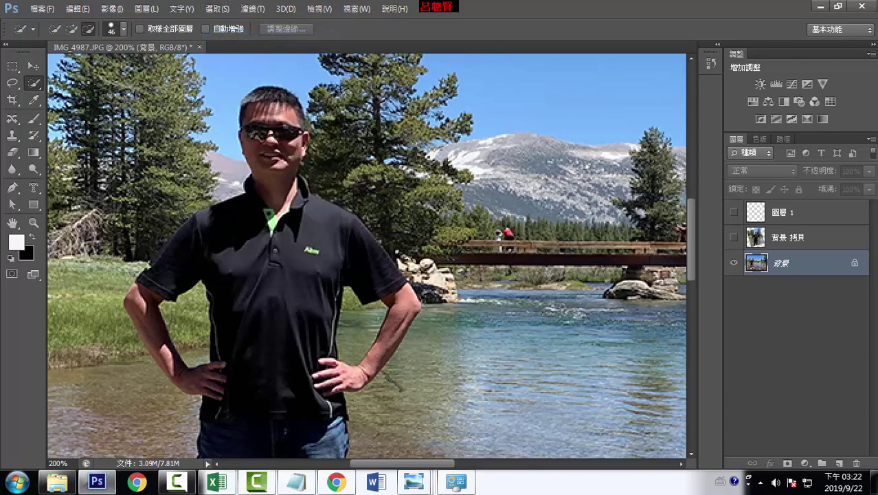
{"action": "right_click", "coordinate": [40, 89]}
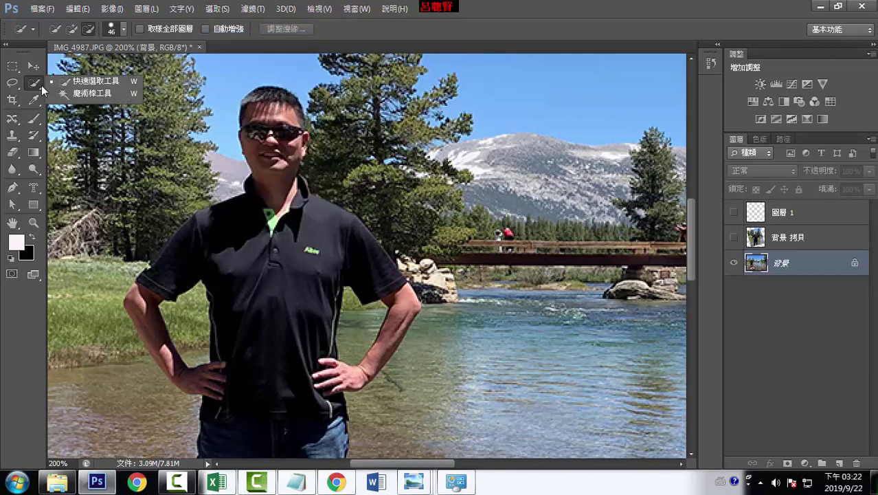
{"action": "left_click", "coordinate": [56, 29]}
{"action": "mouse_move", "coordinate": [275, 105]}
{"action": "left_mouse_down"}
{"action": "mouse_move", "coordinate": [247, 130]}
{"action": "mouse_move", "coordinate": [280, 110]}
{"action": "left_mouse_up"}
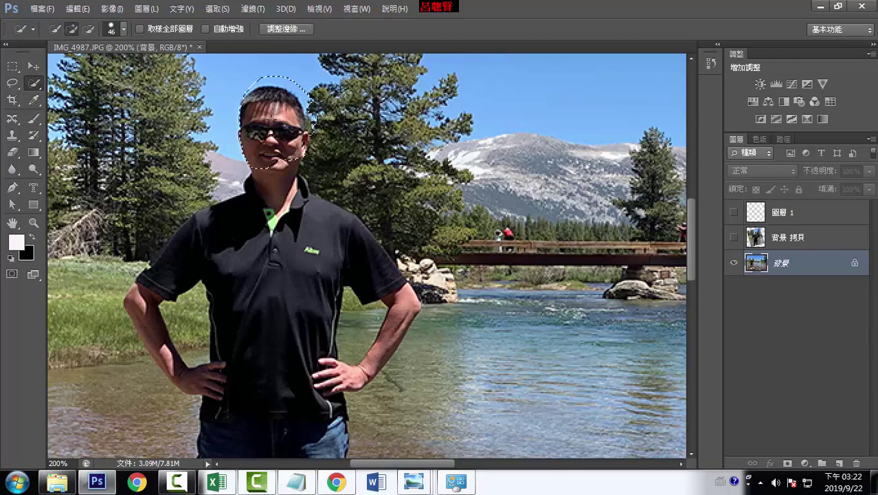
{"action": "key", "text": "ctrl+d"}
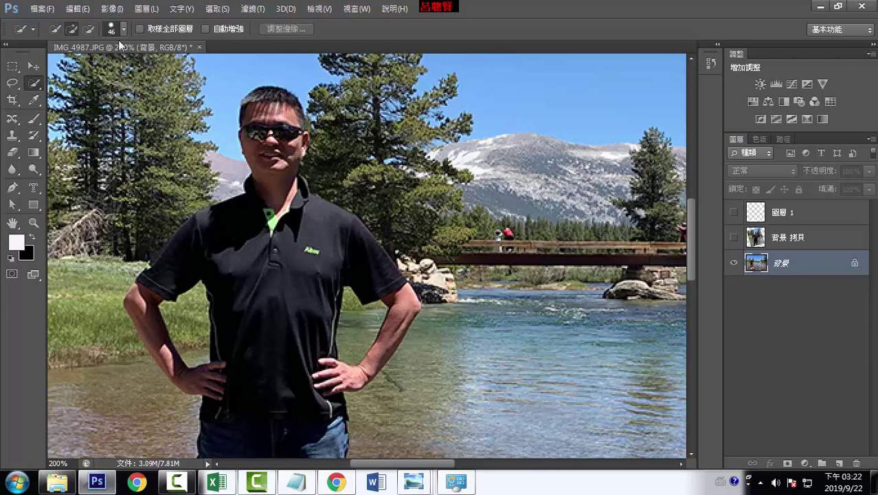
With a 20 px Quick Selection brush, select the man's neck, shoulder, chest and forearm.
{"action": "left_click", "coordinate": [123, 29]}
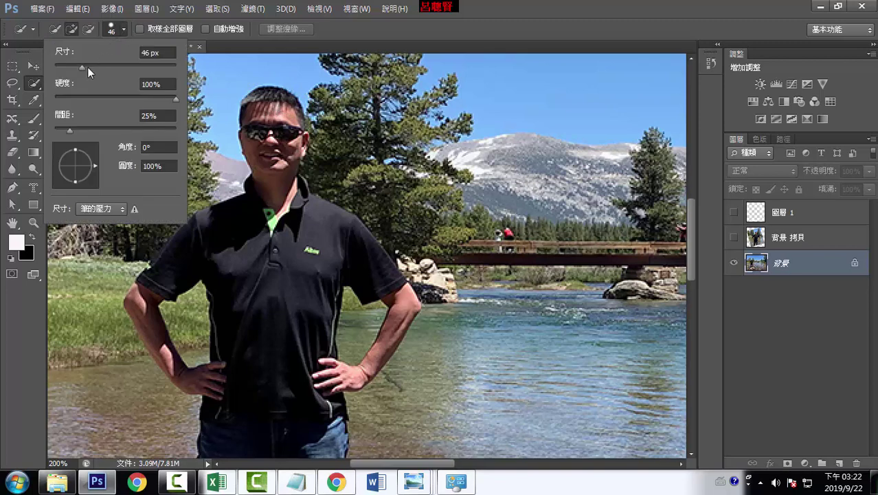
{"action": "left_click_drag", "start_coordinate": [78, 66], "coordinate": [67, 68]}
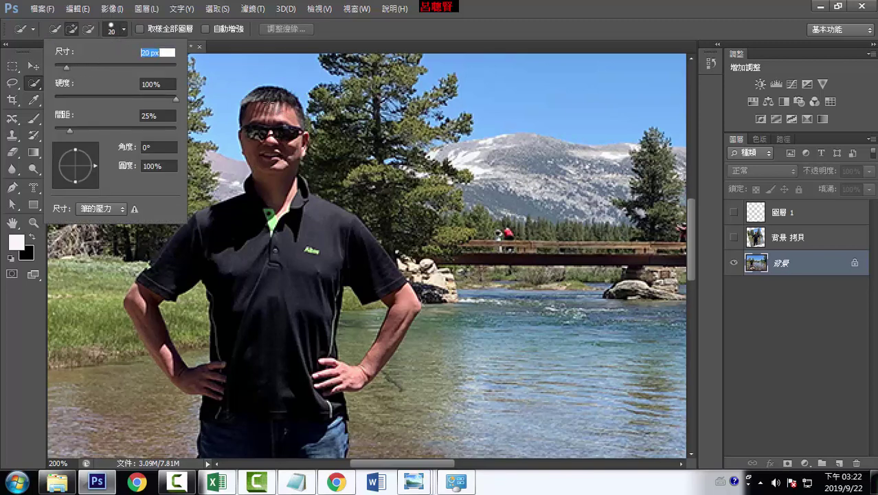
{"action": "left_click", "coordinate": [271, 100]}
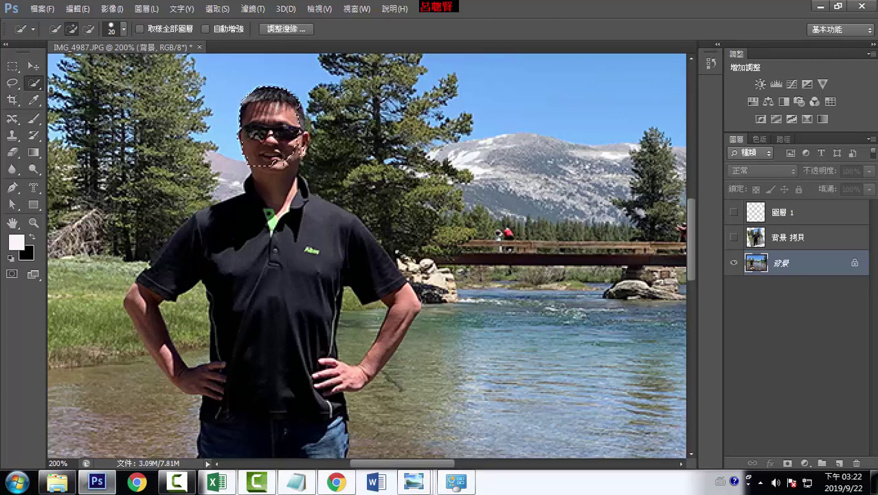
{"action": "left_click_drag", "start_coordinate": [275, 159], "coordinate": [349, 242]}
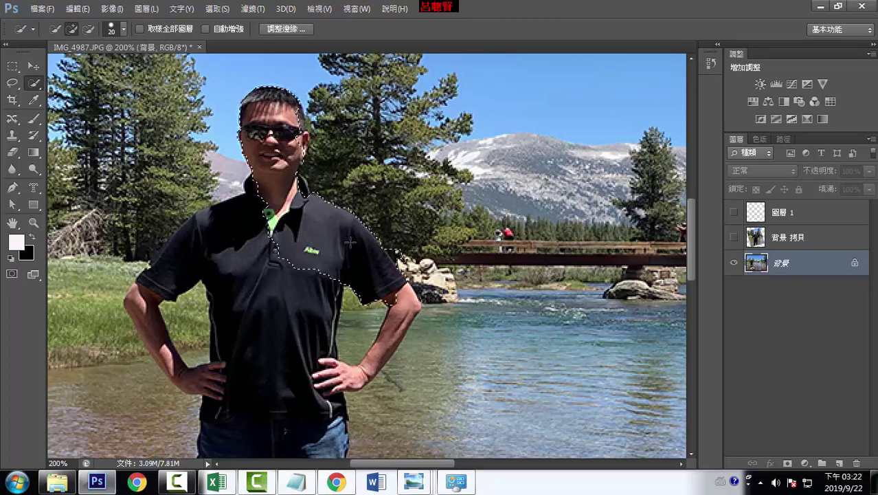
{"action": "mouse_move", "coordinate": [271, 230]}
{"action": "left_mouse_down"}
{"action": "mouse_move", "coordinate": [243, 211]}
{"action": "mouse_move", "coordinate": [259, 334]}
{"action": "left_mouse_up"}
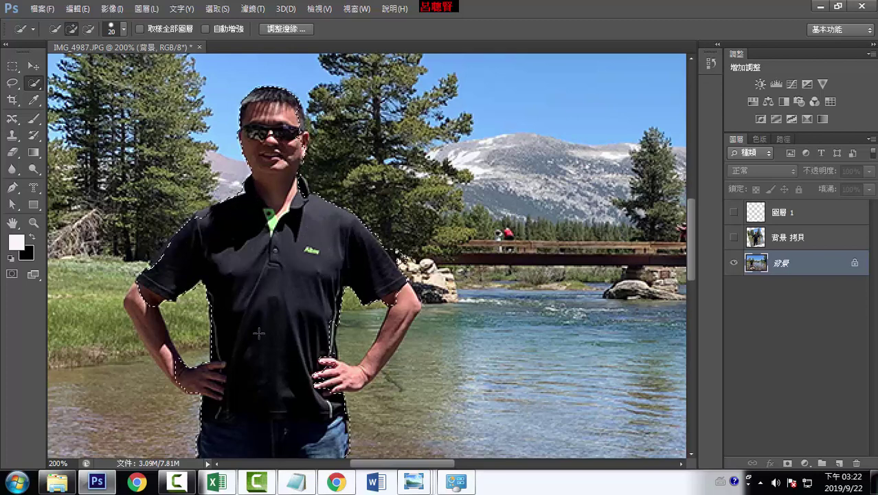
{"action": "mouse_move", "coordinate": [259, 333]}
{"action": "left_mouse_down"}
{"action": "mouse_move", "coordinate": [153, 332]}
{"action": "mouse_move", "coordinate": [402, 302]}
{"action": "mouse_move", "coordinate": [360, 318]}
{"action": "left_mouse_up"}
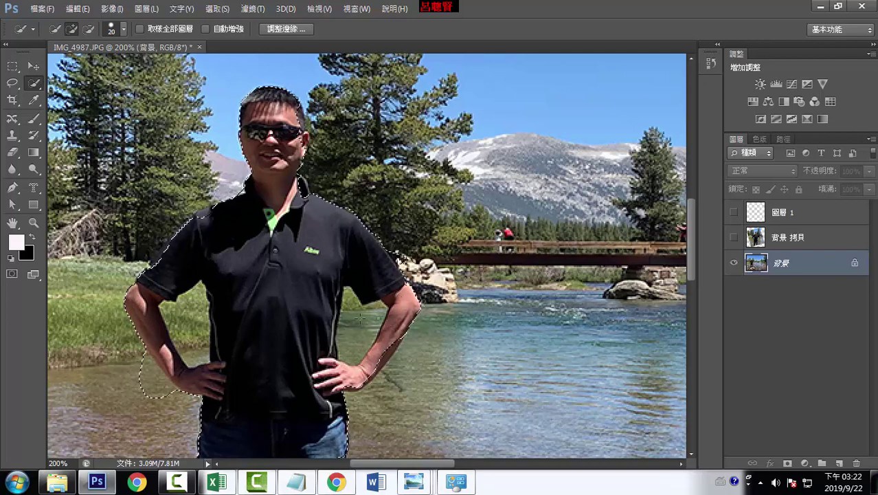
Extend the selection down the jeans and lower legs to the area between the shoes.
{"action": "scroll", "coordinate": [299, 352], "scroll_direction": "down", "scroll_amount": 2}
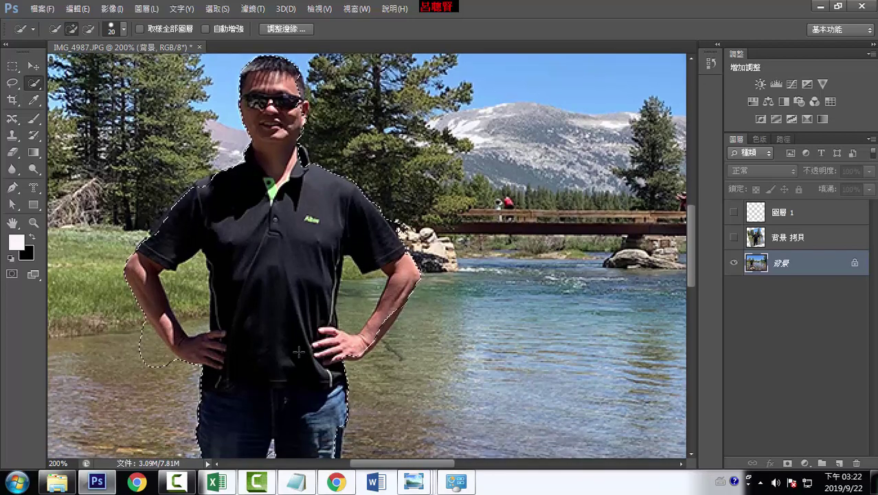
{"action": "scroll", "coordinate": [299, 352], "scroll_direction": "down", "scroll_amount": 6}
{"action": "scroll", "coordinate": [302, 347], "scroll_direction": "down", "scroll_amount": 2}
{"action": "scroll", "coordinate": [313, 340], "scroll_direction": "down", "scroll_amount": 3}
{"action": "scroll", "coordinate": [324, 329], "scroll_direction": "down", "scroll_amount": 1}
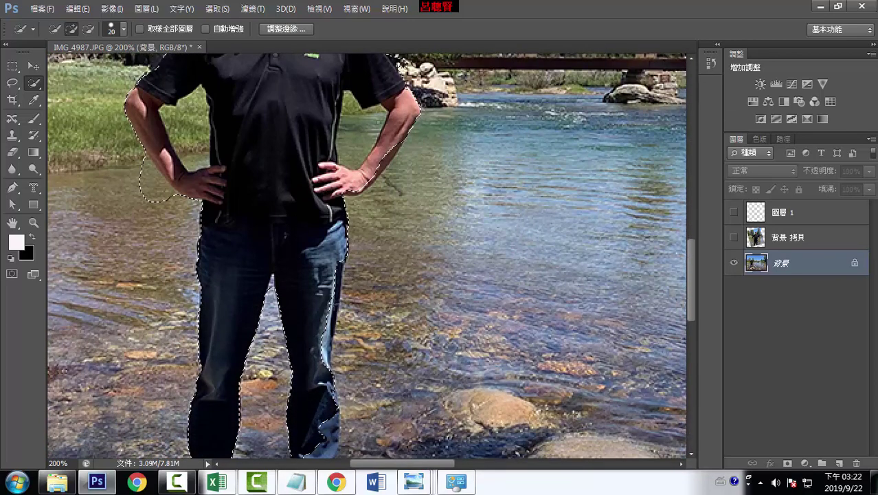
{"action": "left_click", "coordinate": [345, 275]}
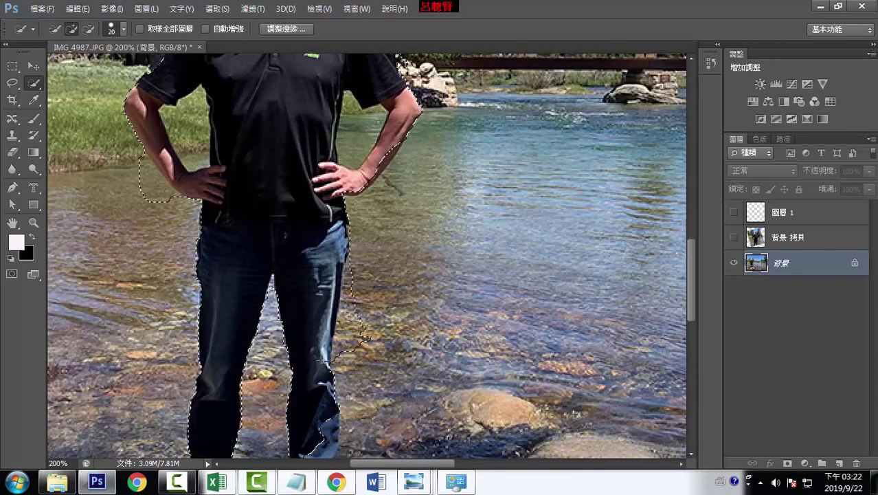
{"action": "left_click_drag", "start_coordinate": [329, 339], "coordinate": [327, 437]}
{"action": "scroll", "coordinate": [329, 437], "scroll_direction": "down", "scroll_amount": 2}
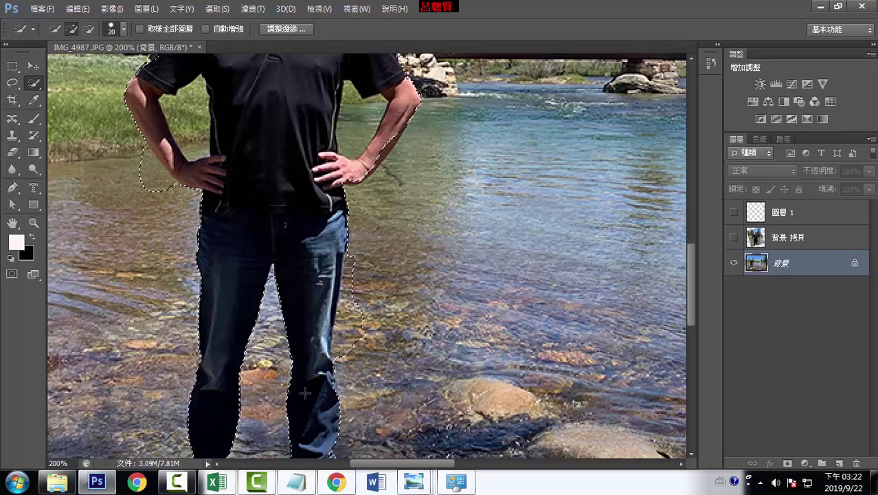
{"action": "scroll", "coordinate": [327, 427], "scroll_direction": "down", "scroll_amount": 2}
{"action": "scroll", "coordinate": [320, 405], "scroll_direction": "down", "scroll_amount": 3}
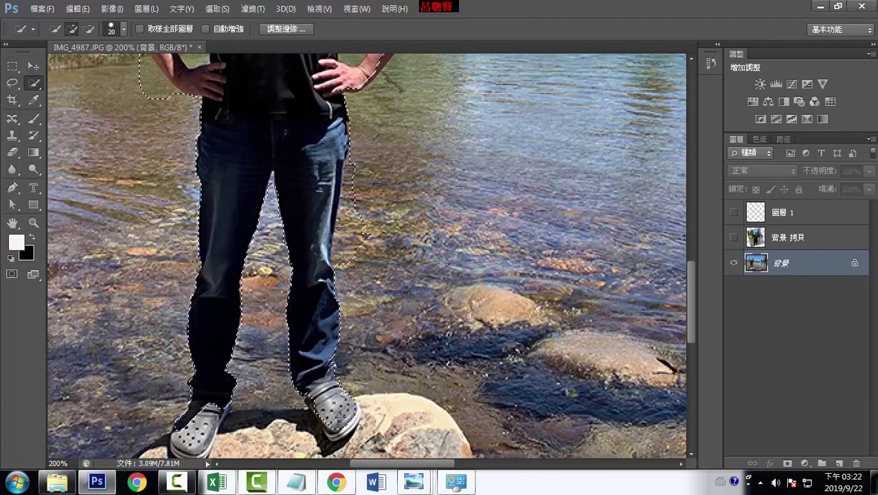
{"action": "left_click", "coordinate": [271, 420]}
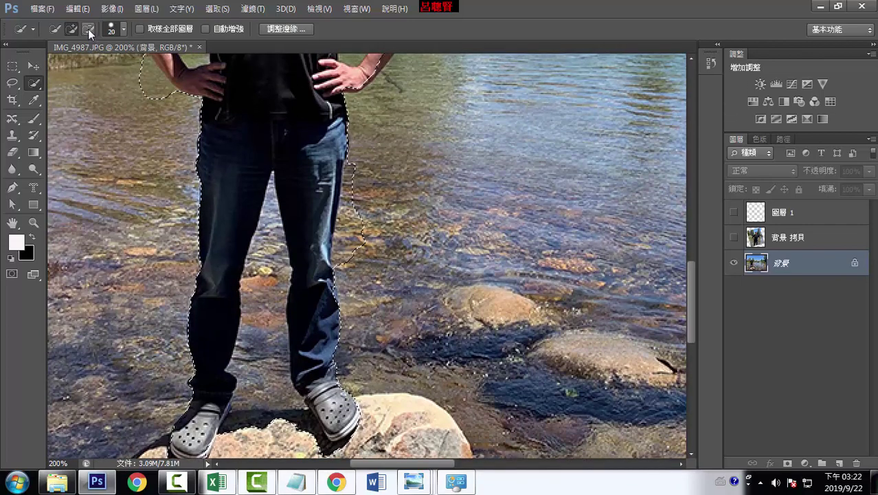
Subtract the stray areas beside the right jeans leg, the left elbow, and between arm and torso.
{"action": "left_click", "coordinate": [88, 29]}
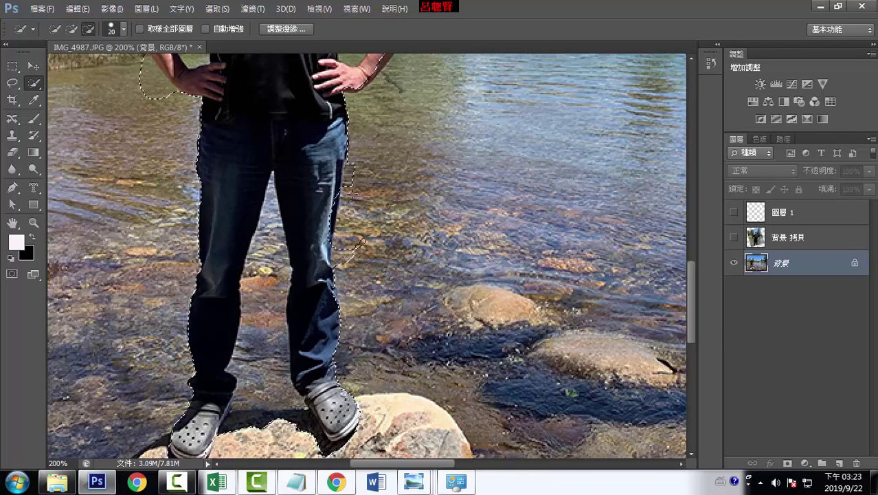
{"action": "left_click_drag", "start_coordinate": [362, 241], "coordinate": [352, 171]}
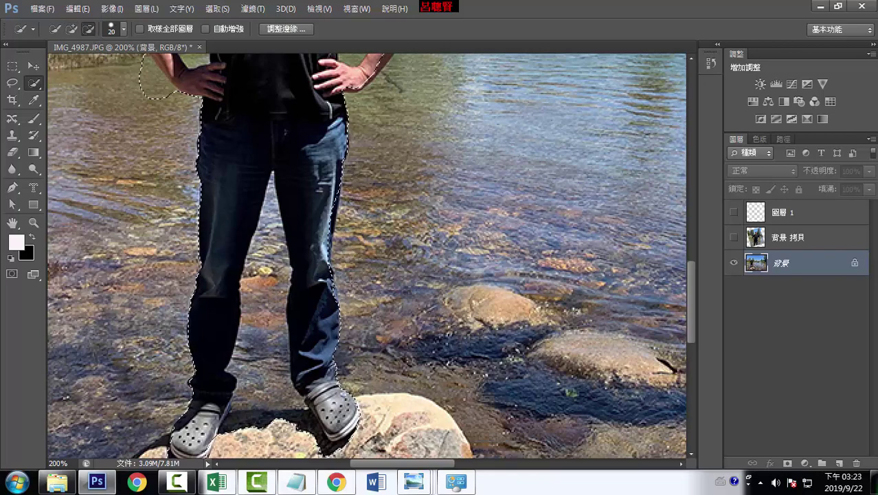
{"action": "scroll", "coordinate": [187, 204], "scroll_direction": "up", "scroll_amount": 2}
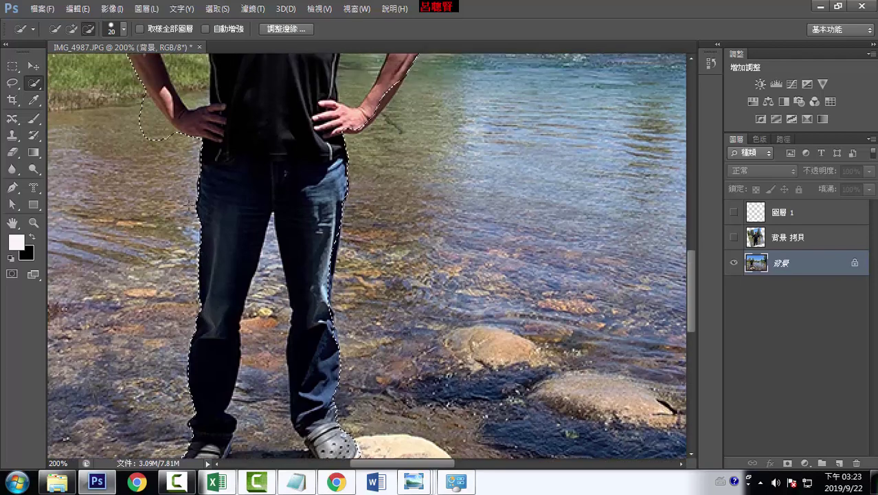
{"action": "left_click_drag", "start_coordinate": [136, 73], "coordinate": [178, 136]}
{"action": "scroll", "coordinate": [290, 198], "scroll_direction": "up", "scroll_amount": 2}
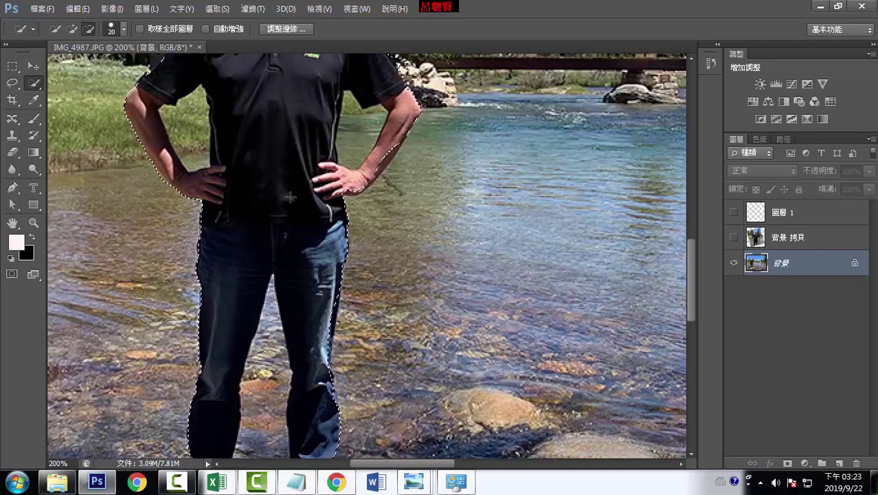
{"action": "mouse_move", "coordinate": [159, 68]}
{"action": "left_mouse_down"}
{"action": "mouse_move", "coordinate": [182, 112]}
{"action": "mouse_move", "coordinate": [173, 148]}
{"action": "left_mouse_up"}
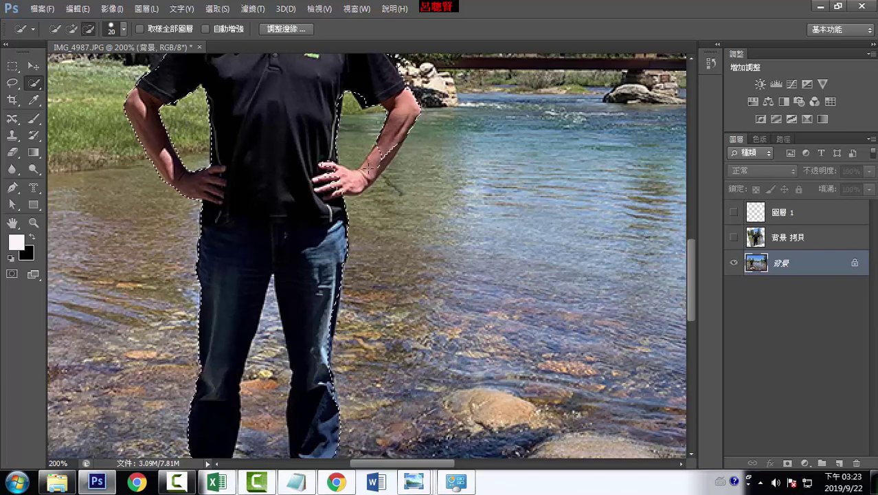
Set the brush to 13 px, add the left arm, and subtract the gap between the legs.
{"action": "left_click", "coordinate": [73, 31]}
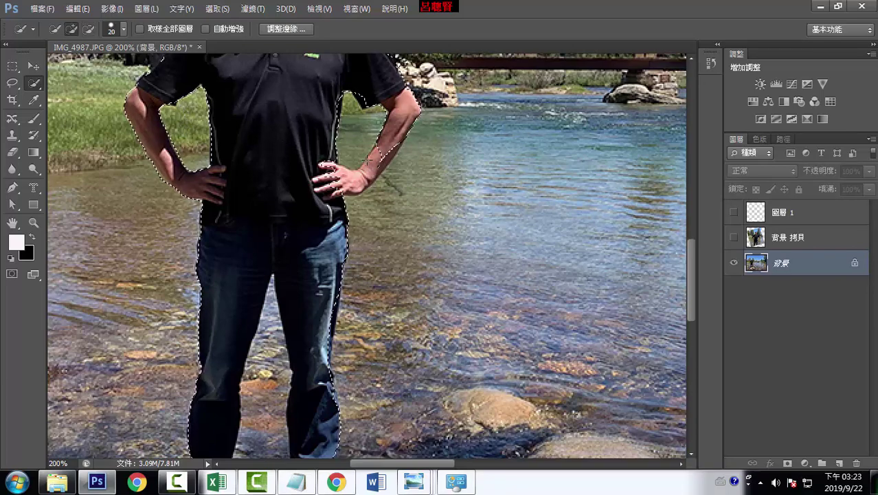
{"action": "left_click", "coordinate": [124, 29]}
{"action": "left_click_drag", "start_coordinate": [66, 69], "coordinate": [61, 68]}
{"action": "left_click", "coordinate": [68, 131]}
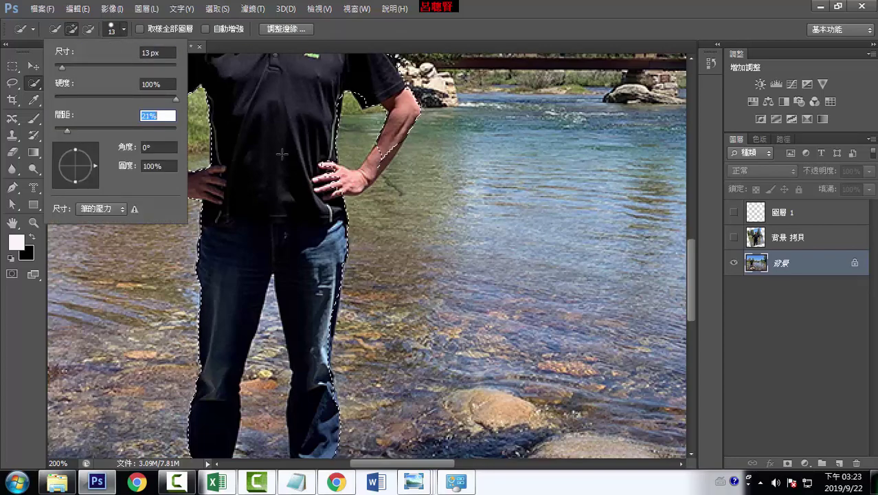
{"action": "key", "text": "Return"}
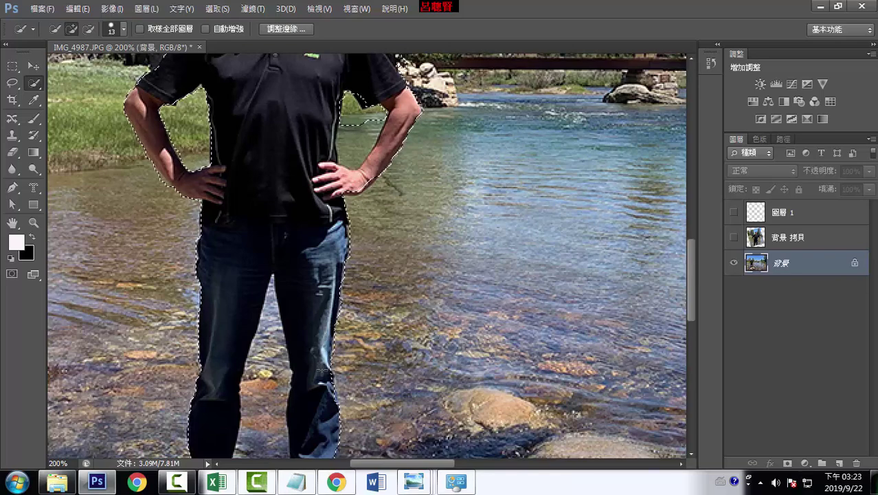
{"action": "left_click_drag", "start_coordinate": [692, 292], "coordinate": [694, 344]}
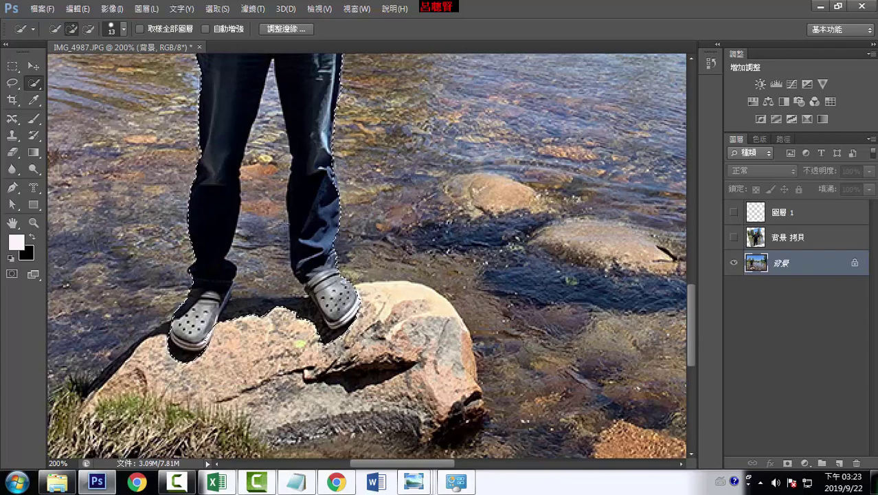
{"action": "left_click", "coordinate": [89, 29]}
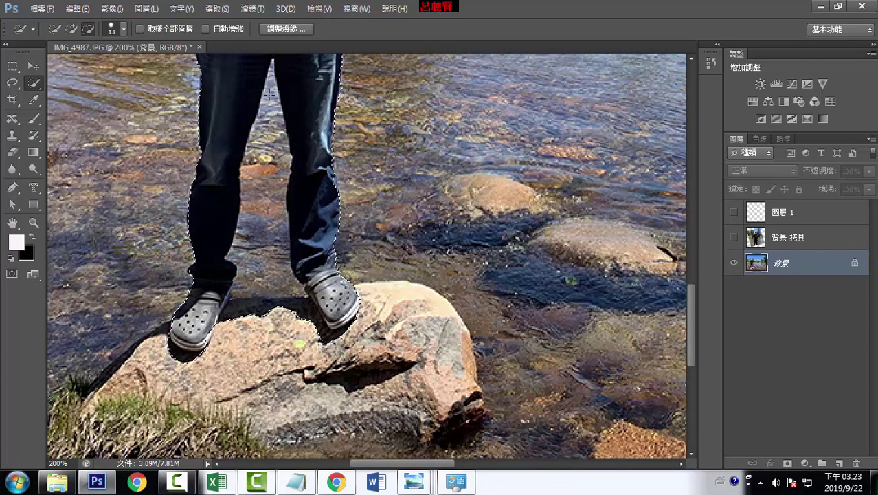
{"action": "left_click_drag", "start_coordinate": [271, 89], "coordinate": [263, 203]}
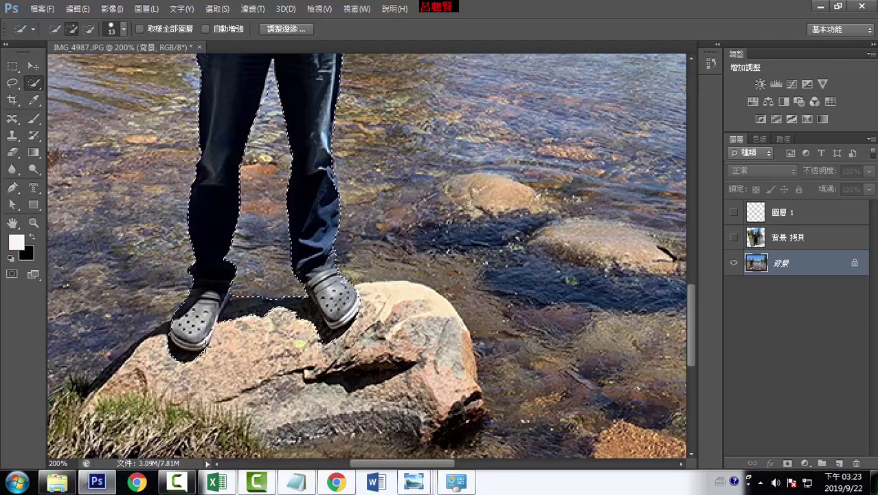
Zoom in on the shoes and subtract the rock near the left shoe with an 11 px brush.
{"action": "left_click_drag", "start_coordinate": [237, 347], "coordinate": [223, 333]}
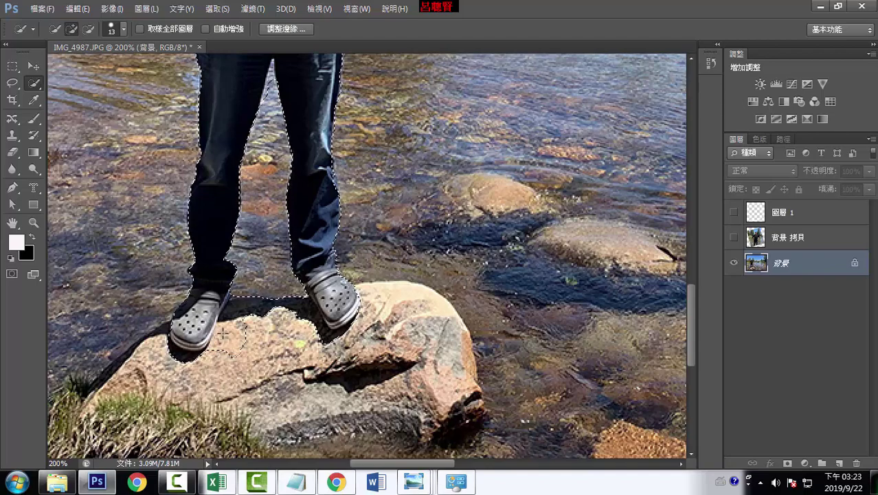
{"action": "key", "text": "ctrl+plus"}
{"action": "key", "text": "ctrl+plus"}
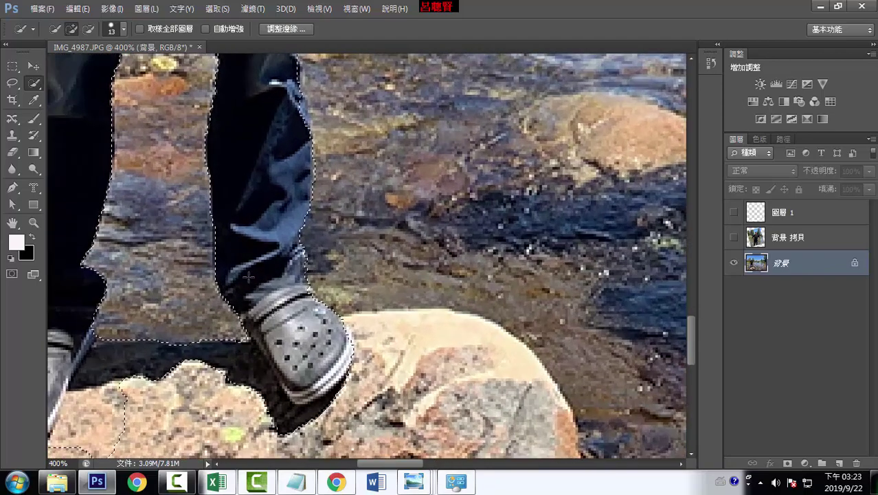
{"action": "mouse_move", "coordinate": [245, 219]}
{"action": "left_mouse_down"}
{"action": "mouse_move", "coordinate": [401, 193]}
{"action": "mouse_move", "coordinate": [443, 159]}
{"action": "left_mouse_up"}
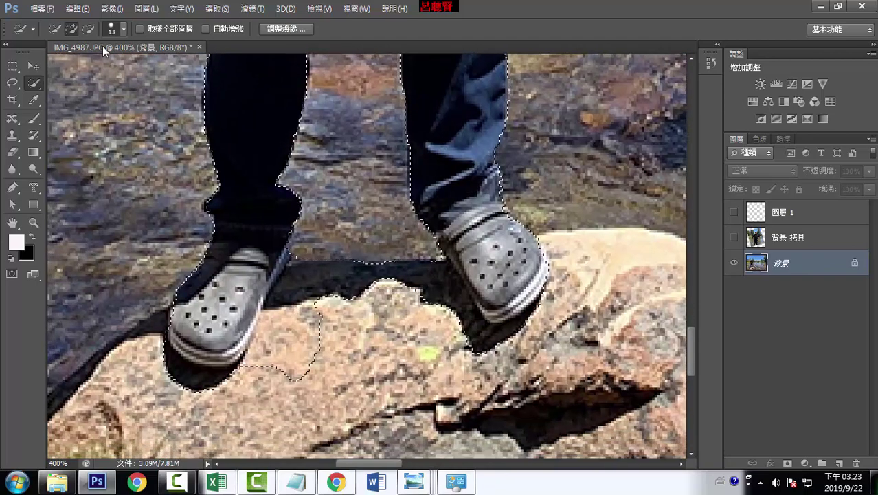
{"action": "left_click", "coordinate": [89, 29]}
{"action": "left_click", "coordinate": [115, 29]}
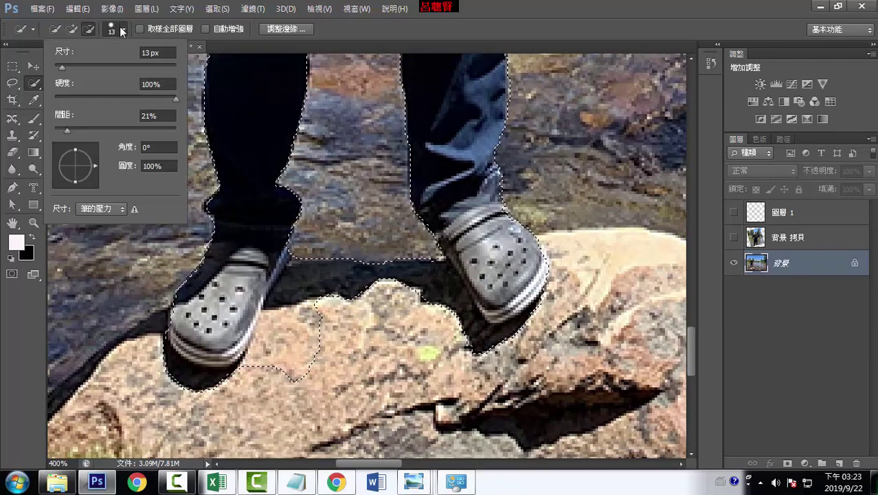
{"action": "left_click_drag", "start_coordinate": [62, 67], "coordinate": [59, 66]}
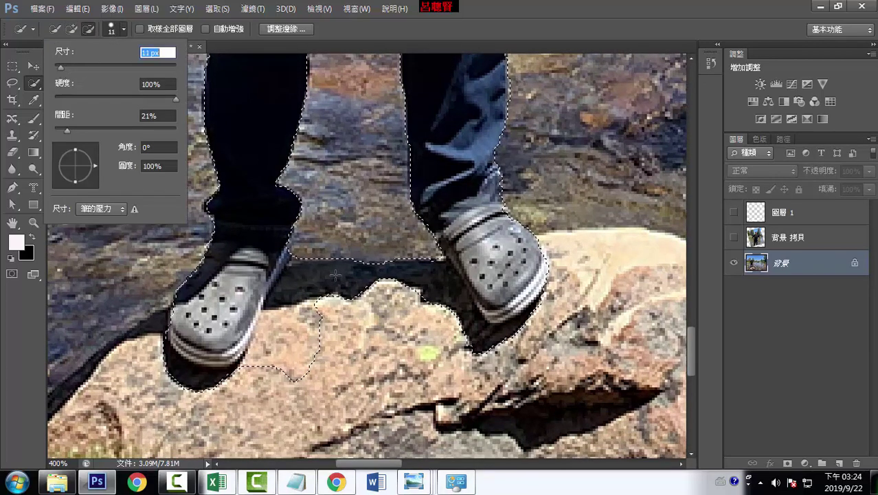
{"action": "left_click_drag", "start_coordinate": [321, 272], "coordinate": [276, 390]}
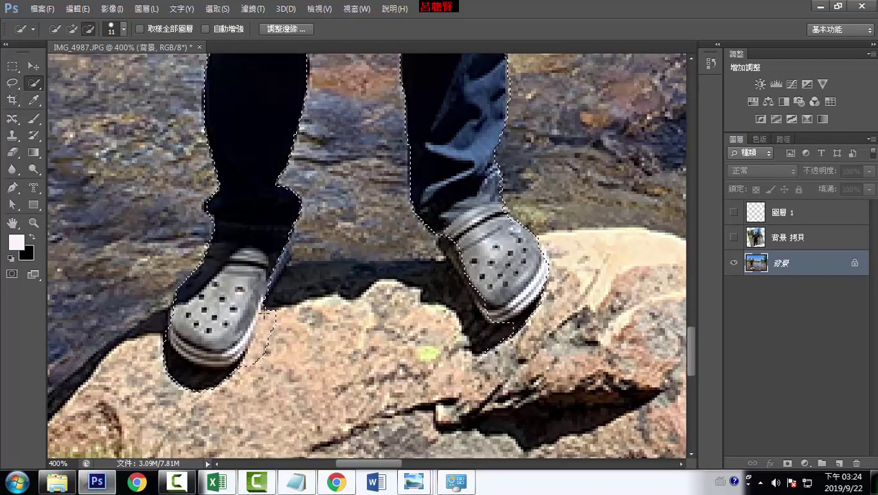
{"action": "key", "text": "ctrl+minus"}
{"action": "key", "text": "ctrl+minus"}
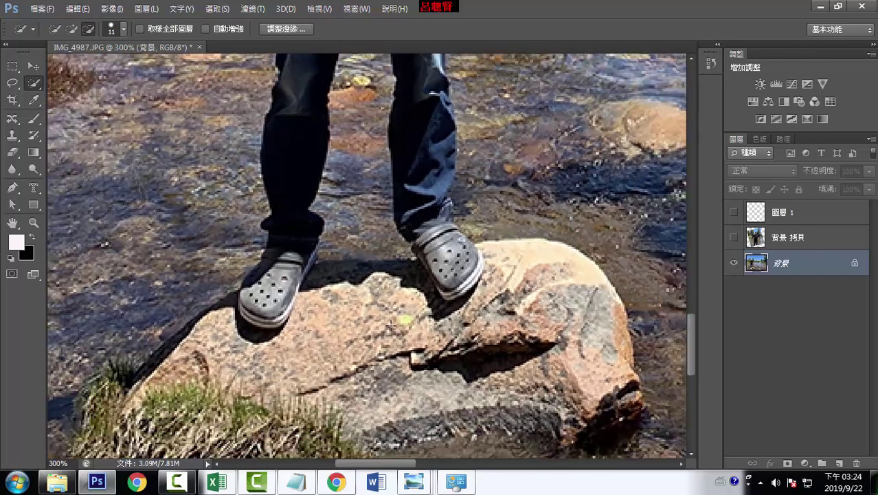
{"action": "key", "text": "ctrl+minus"}
{"action": "key", "text": "ctrl+minus"}
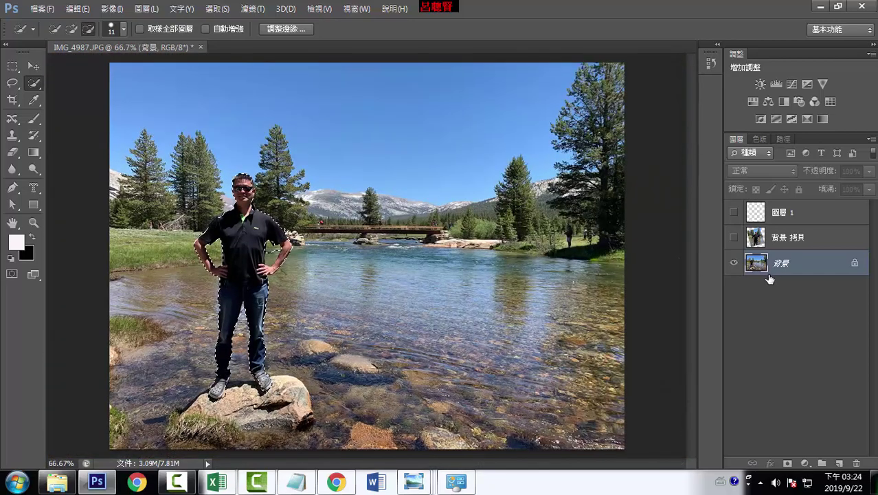
Copy the selected man onto new layer 圖層 2 and hide 背景 to inspect the cut-out edges.
{"action": "key", "text": "ctrl+j"}
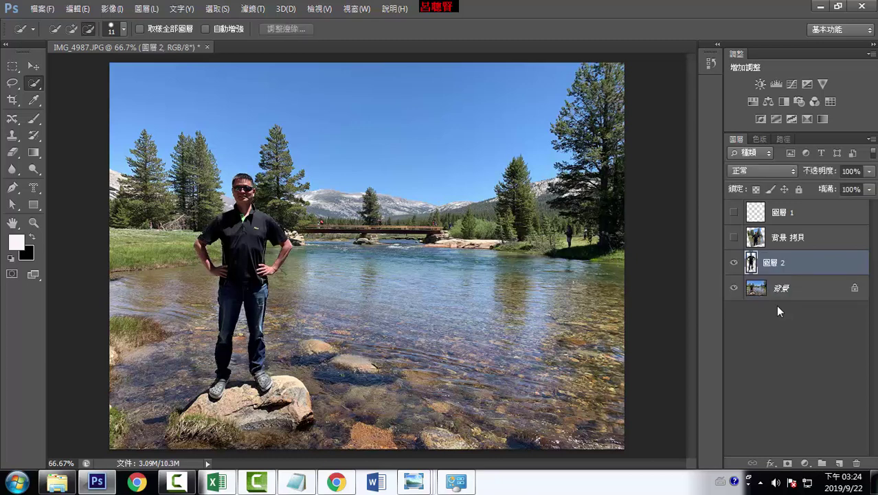
{"action": "left_click", "coordinate": [736, 289]}
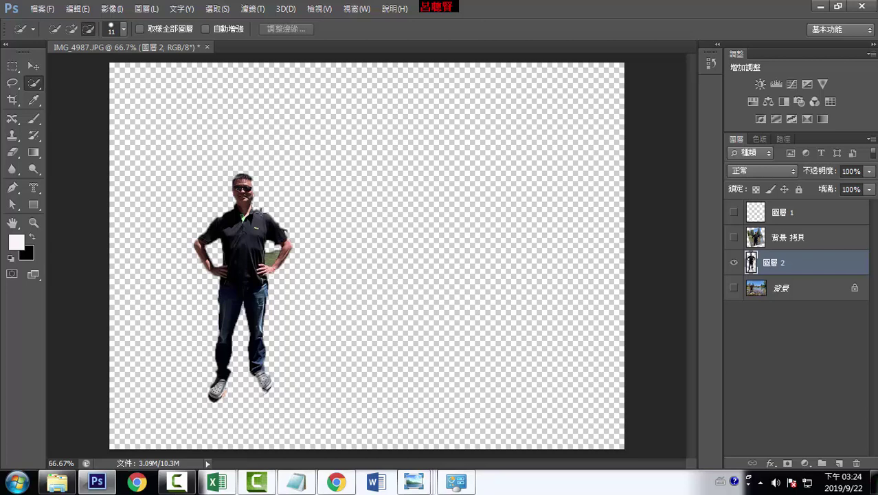
{"action": "key", "text": "ctrl+plus"}
{"action": "key", "text": "ctrl+plus"}
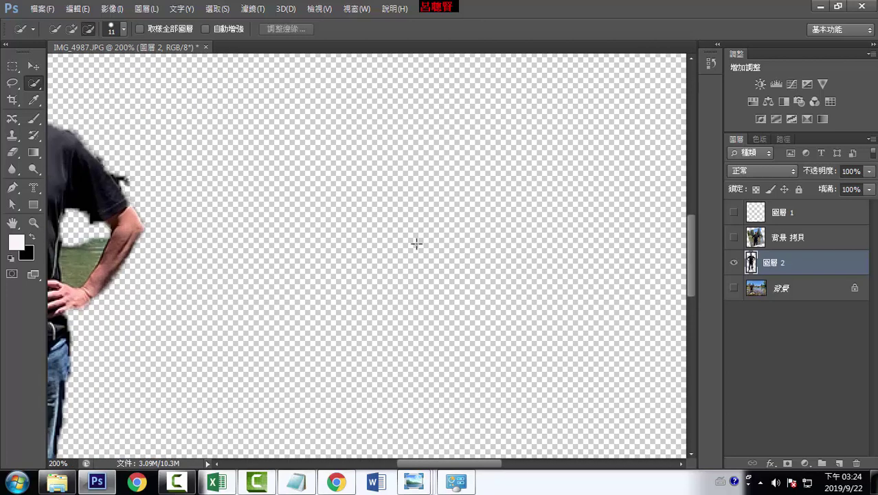
{"action": "key", "text": "ctrl+minus"}
{"action": "key", "text": "ctrl+plus"}
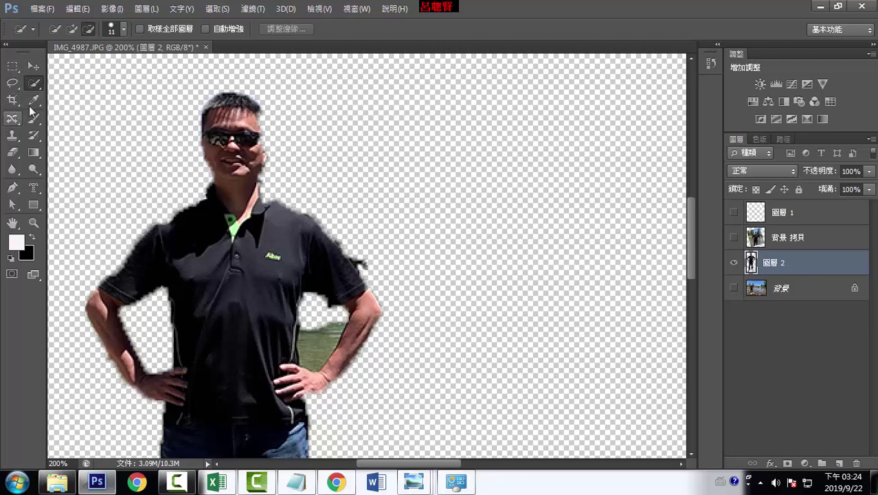
{"action": "left_click", "coordinate": [734, 238]}
{"action": "left_click", "coordinate": [734, 213]}
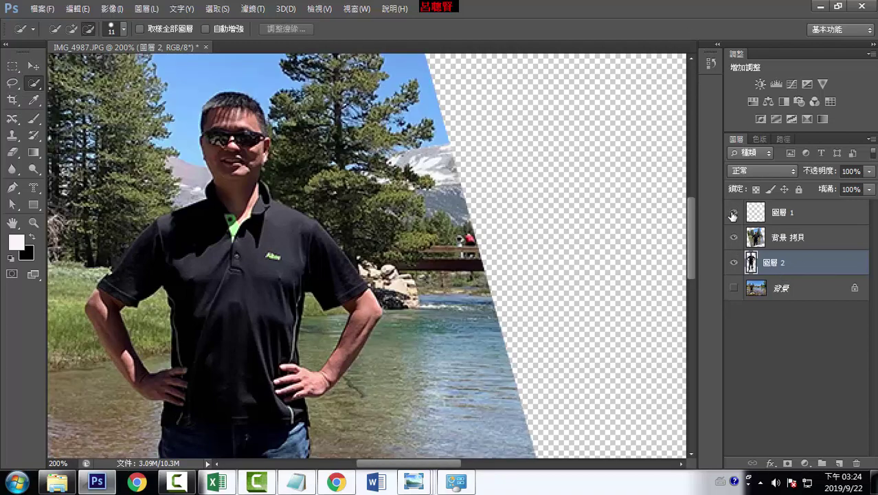
{"action": "left_click", "coordinate": [734, 289]}
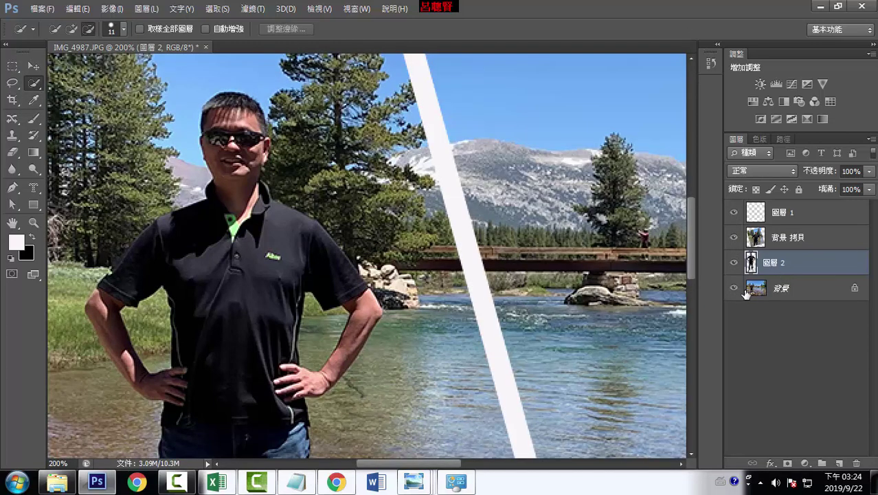
{"action": "key", "text": "ctrl+minus"}
{"action": "key", "text": "ctrl+minus"}
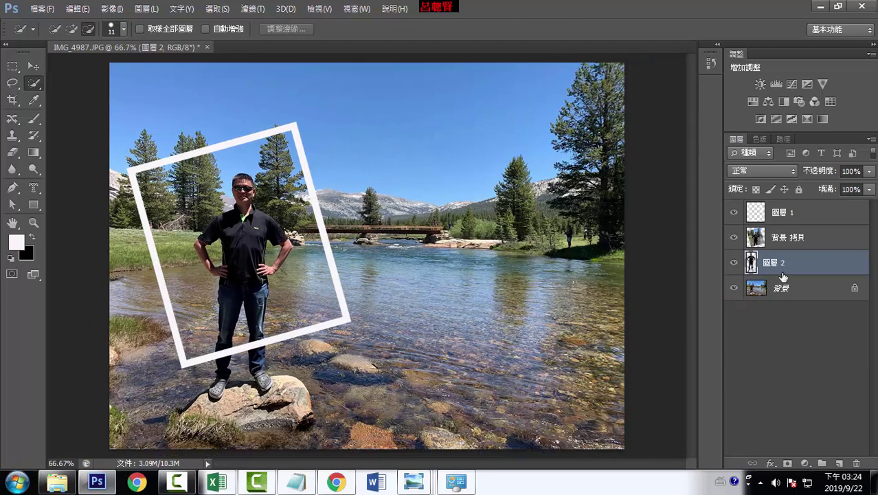
{"action": "left_click_drag", "start_coordinate": [777, 266], "coordinate": [777, 205]}
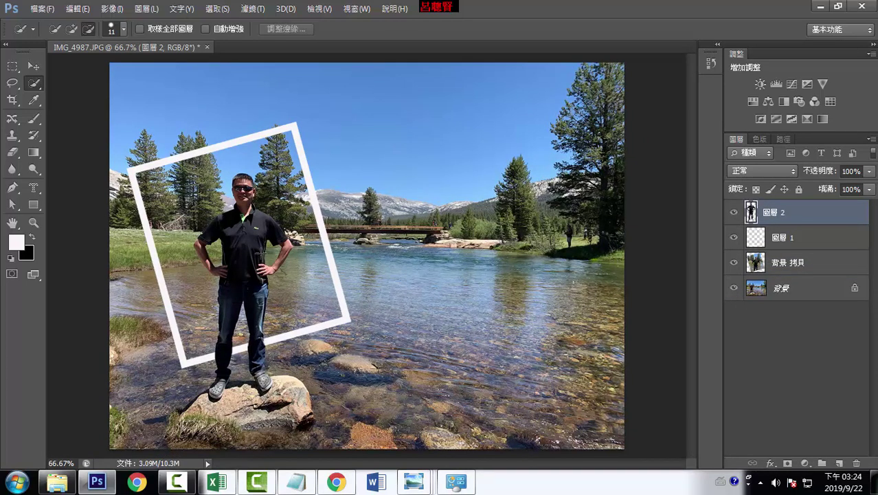
{"action": "left_click", "coordinate": [733, 213]}
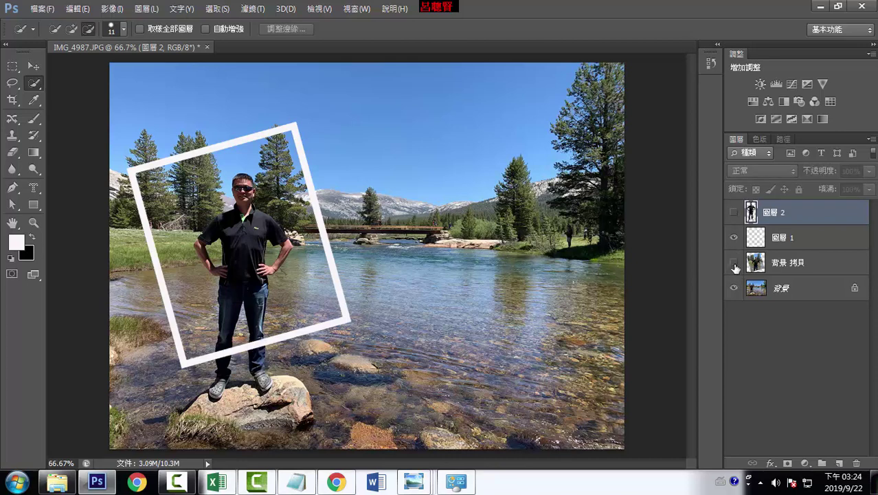
{"action": "left_click", "coordinate": [733, 215]}
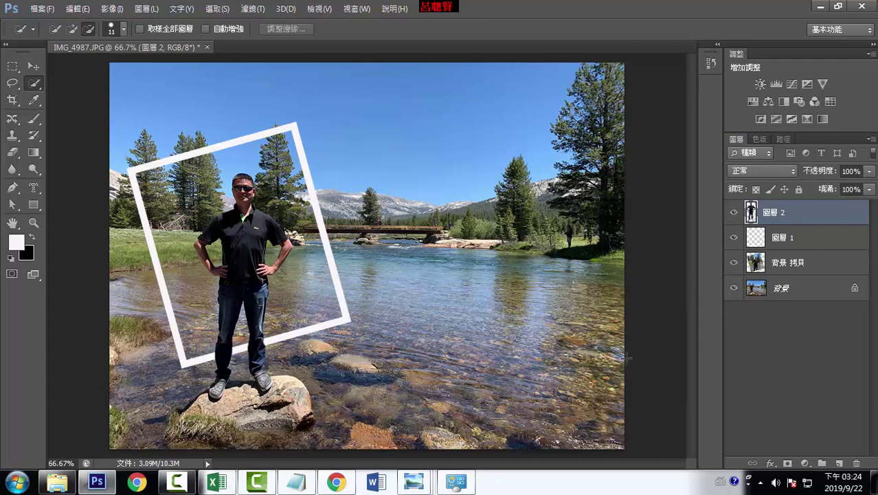
{"action": "left_click", "coordinate": [798, 288]}
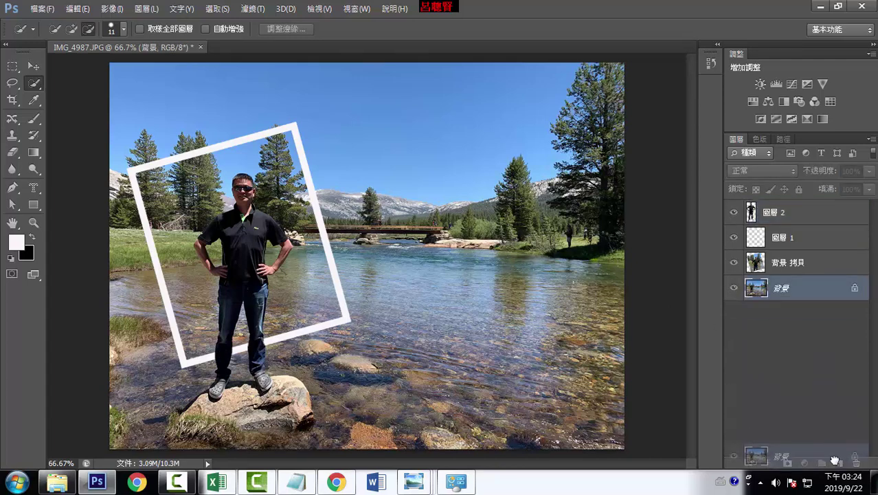
Make two copies of 背景, desaturate and hide 背景 拷貝 2, and show colour copy 背景 拷貝 3.
{"action": "left_click_drag", "start_coordinate": [804, 289], "coordinate": [837, 463]}
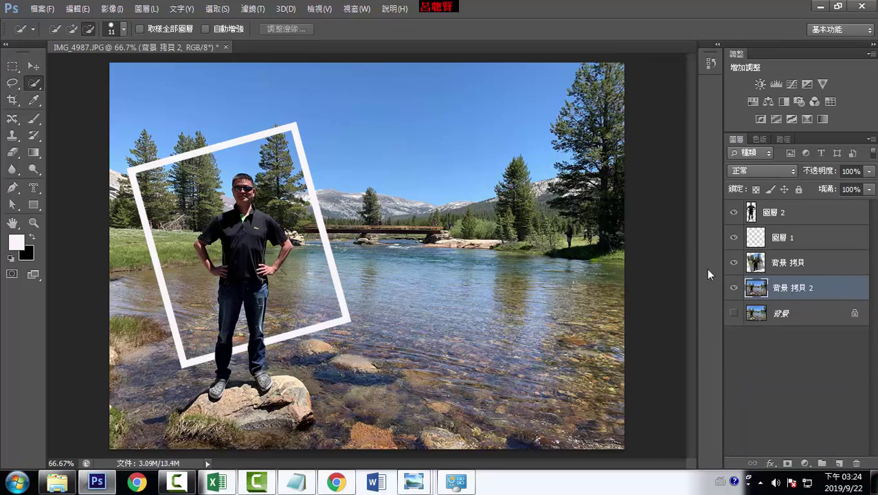
{"action": "left_click", "coordinate": [115, 9]}
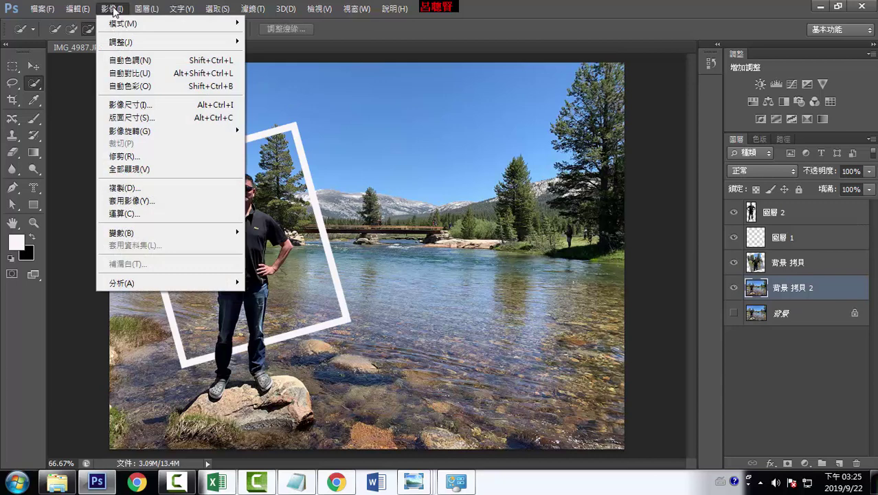
{"action": "mouse_move", "coordinate": [168, 42]}
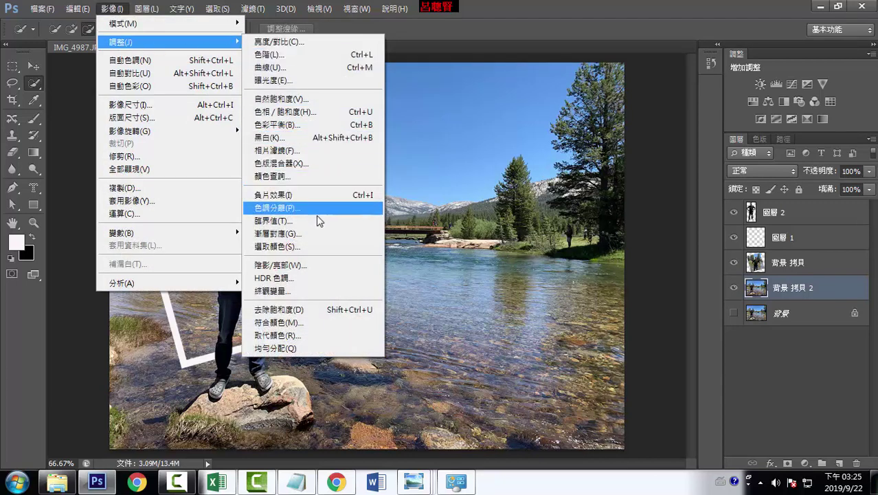
{"action": "left_click", "coordinate": [301, 312]}
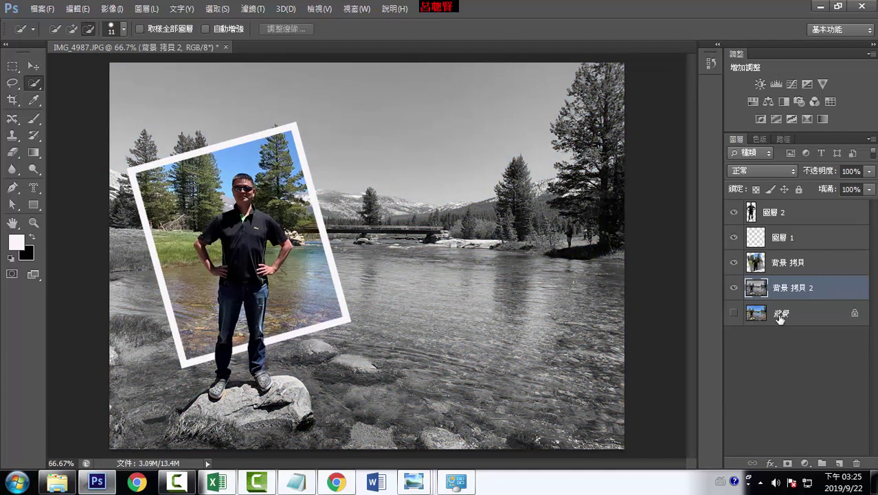
{"action": "left_click_drag", "start_coordinate": [780, 318], "coordinate": [839, 462]}
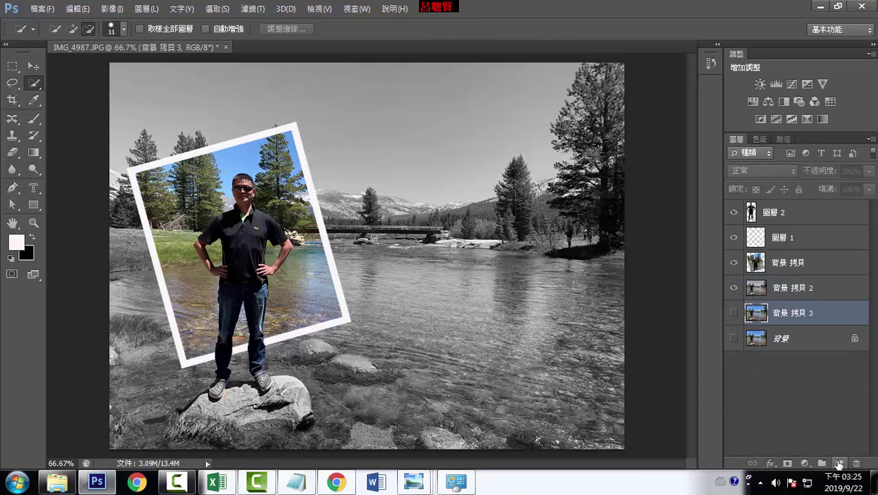
{"action": "left_click", "coordinate": [734, 313]}
{"action": "left_click", "coordinate": [734, 288]}
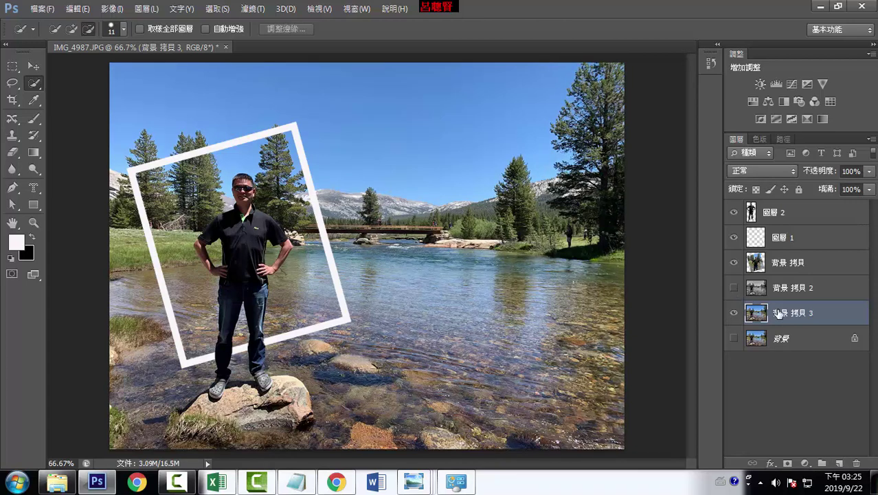
Apply a Gaussian blur of about 6.8 pixels to the colour copy 背景 拷貝 3.
{"action": "left_click", "coordinate": [252, 9]}
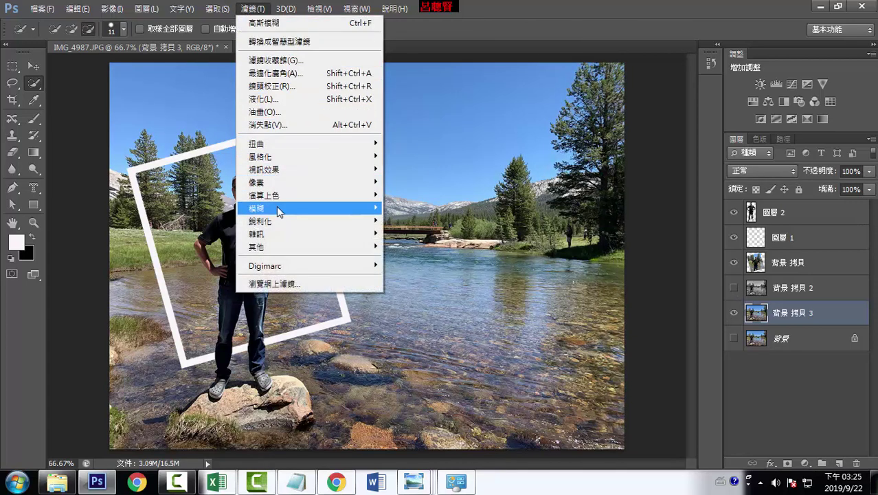
{"action": "mouse_move", "coordinate": [256, 207]}
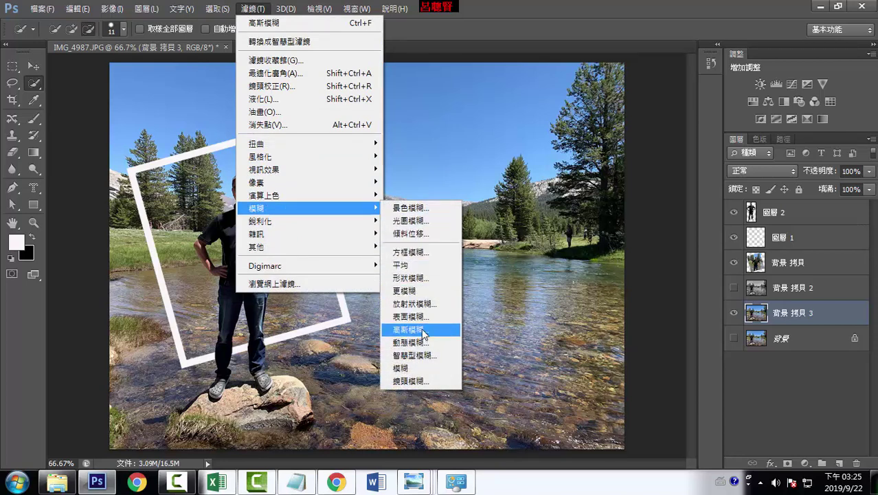
{"action": "left_click", "coordinate": [424, 333]}
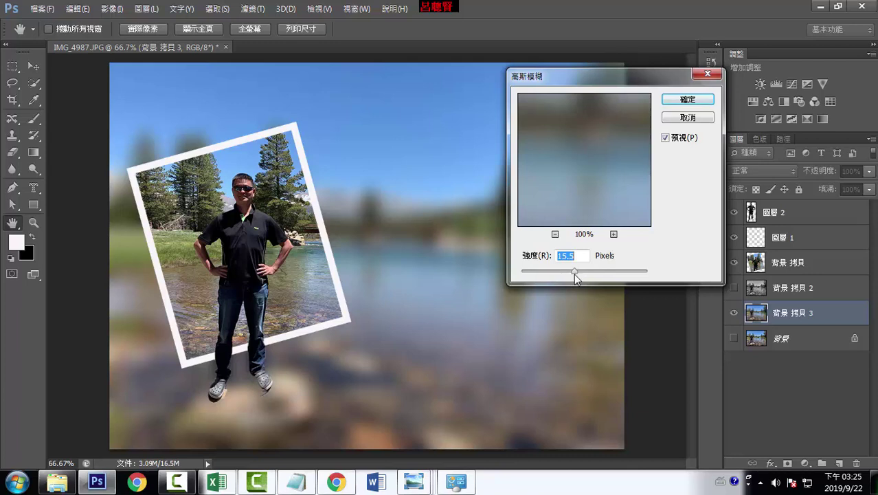
{"action": "mouse_move", "coordinate": [571, 276]}
{"action": "left_mouse_down"}
{"action": "mouse_move", "coordinate": [545, 274]}
{"action": "mouse_move", "coordinate": [561, 273]}
{"action": "left_mouse_up"}
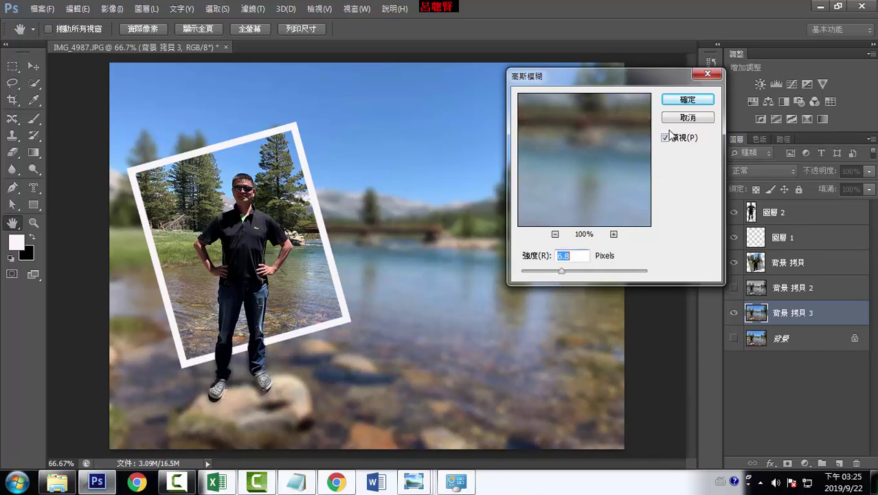
{"action": "left_click", "coordinate": [687, 100]}
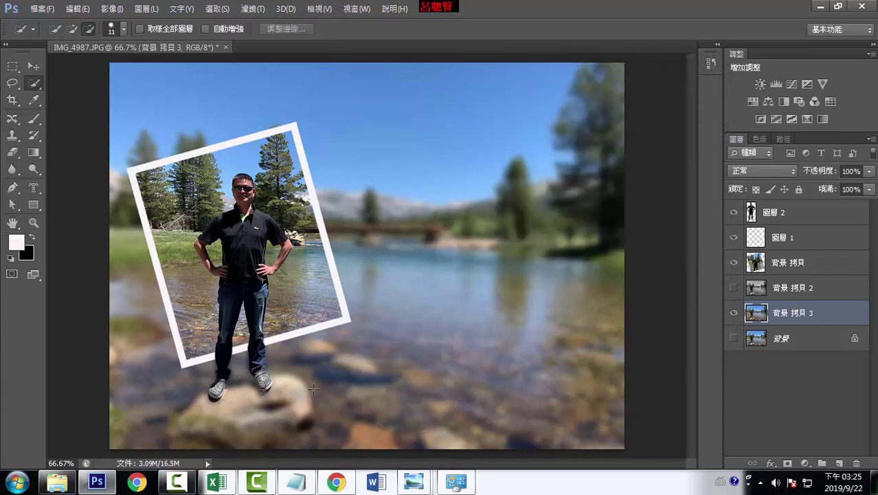
Show only the original 背景 photo and zoom in to 200%.
{"action": "left_click", "coordinate": [779, 338]}
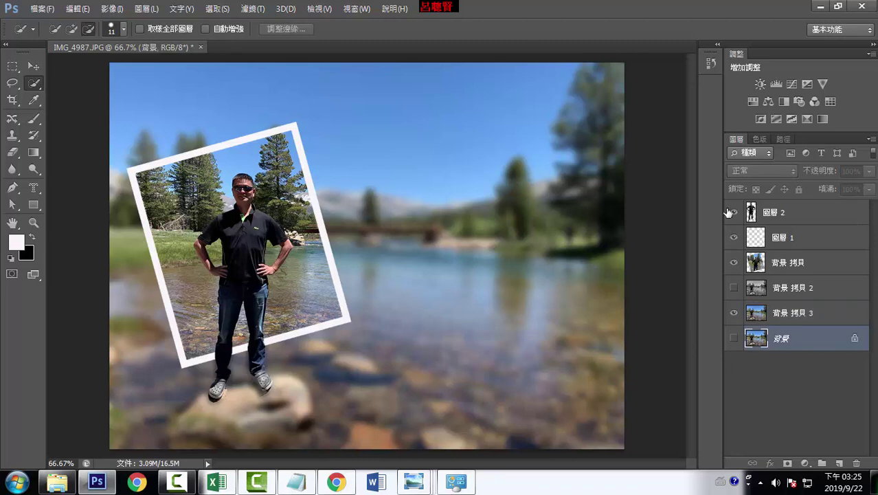
{"action": "left_click_drag", "start_coordinate": [733, 212], "coordinate": [730, 311]}
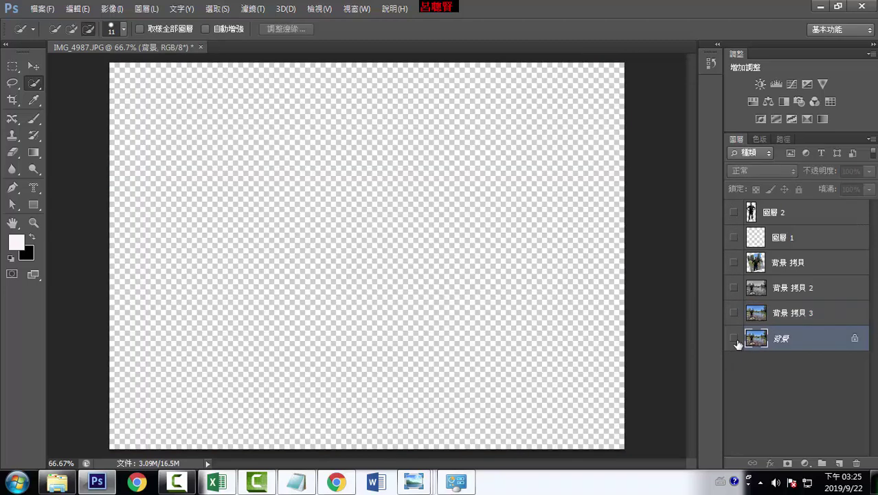
{"action": "left_click", "coordinate": [733, 338]}
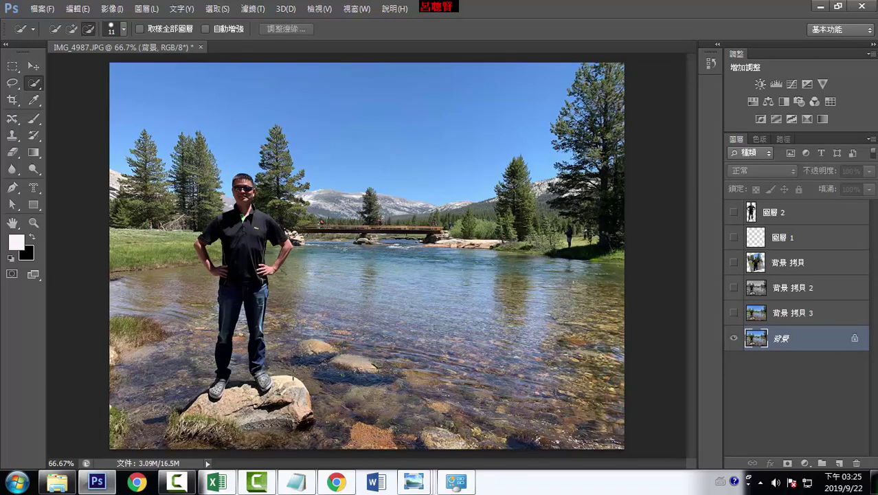
{"action": "key", "text": "ctrl+plus"}
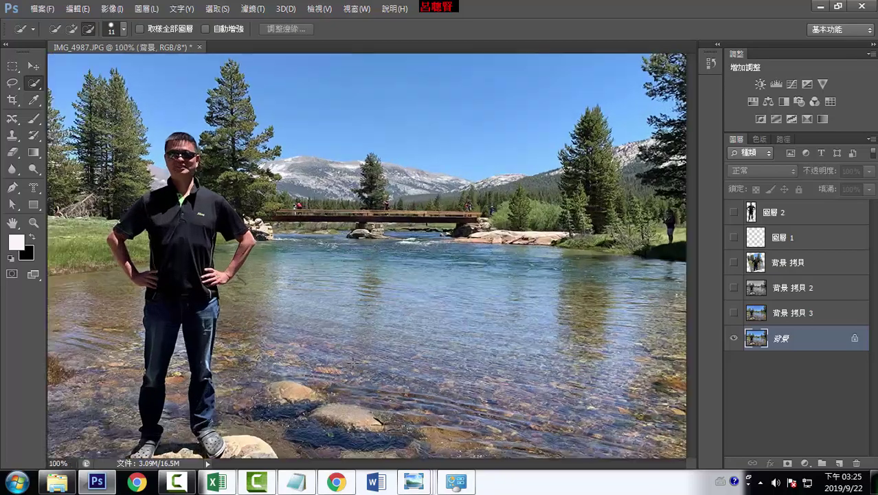
{"action": "key", "text": "ctrl+plus"}
{"action": "left_click_drag", "start_coordinate": [693, 270], "coordinate": [695, 310]}
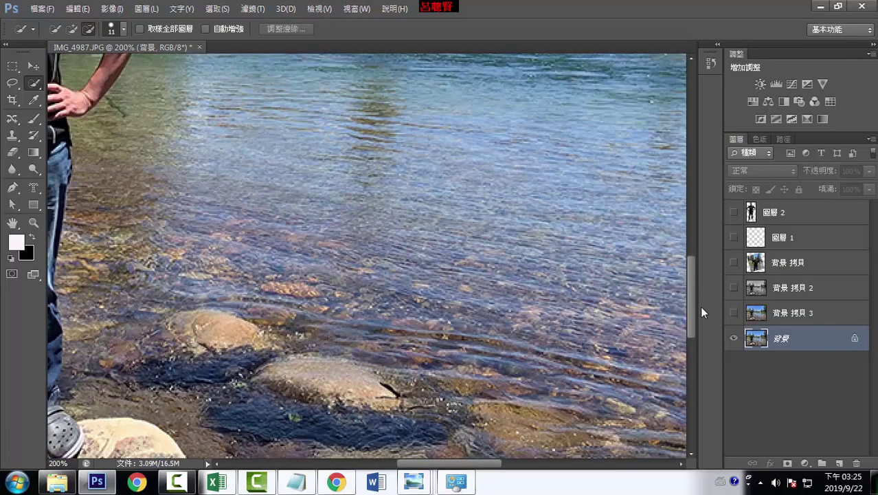
{"action": "left_click_drag", "start_coordinate": [469, 465], "coordinate": [411, 466]}
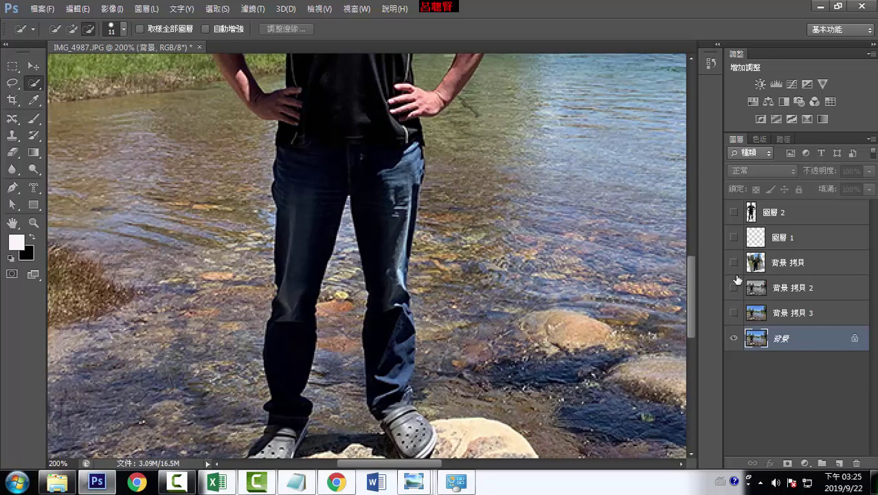
Turn on the white frame layer 圖層 1 and zoom to 400% on the feet.
{"action": "left_click", "coordinate": [733, 237]}
{"action": "left_click_drag", "start_coordinate": [689, 288], "coordinate": [692, 320]}
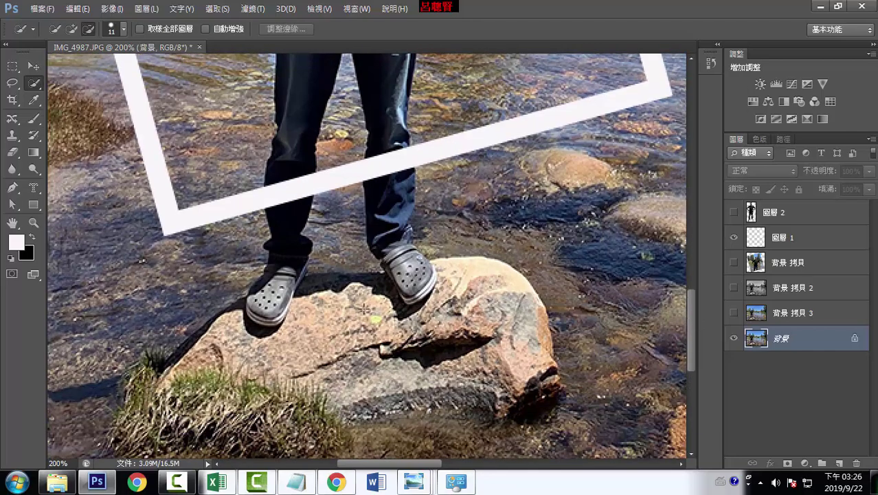
{"action": "key", "text": "ctrl+plus"}
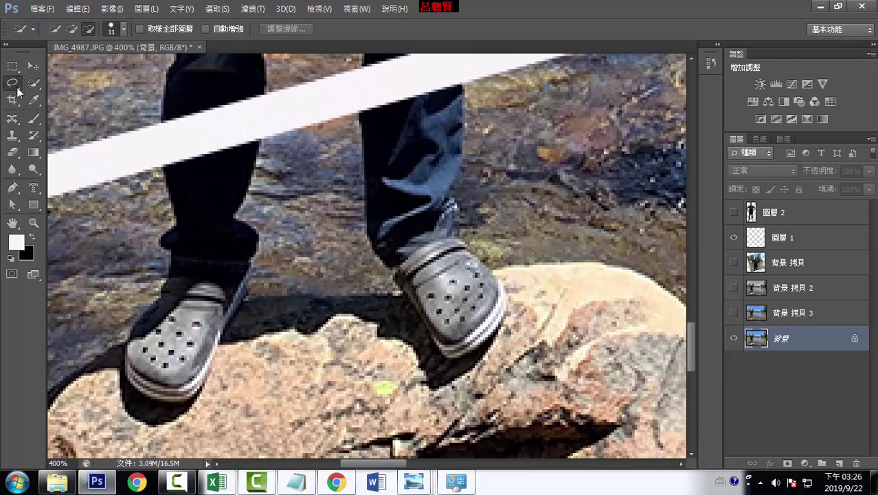
Trace the left trouser leg down around the shoe with the Polygonal Lasso.
{"action": "left_click_drag", "start_coordinate": [12, 82], "coordinate": [59, 88]}
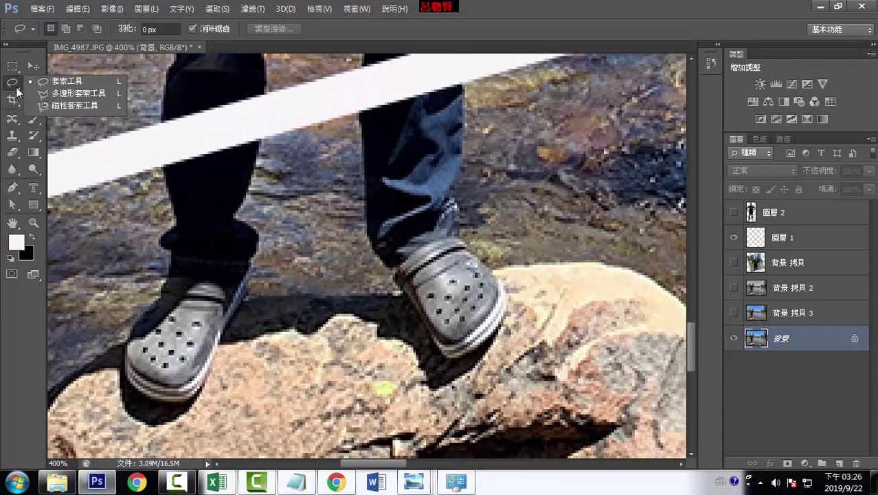
{"action": "left_click", "coordinate": [62, 94]}
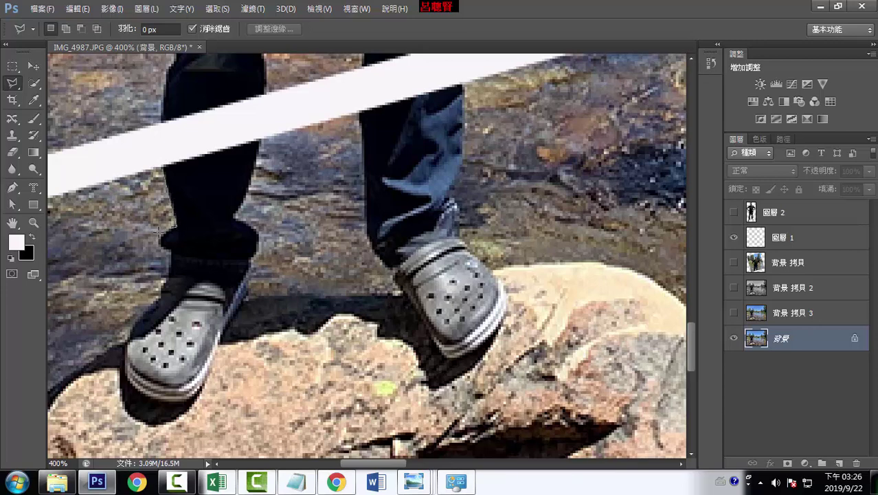
{"action": "left_click", "coordinate": [160, 241]}
{"action": "left_click", "coordinate": [170, 276]}
{"action": "left_click", "coordinate": [164, 290]}
{"action": "left_click", "coordinate": [148, 309]}
{"action": "left_click", "coordinate": [130, 341]}
{"action": "left_click", "coordinate": [125, 380]}
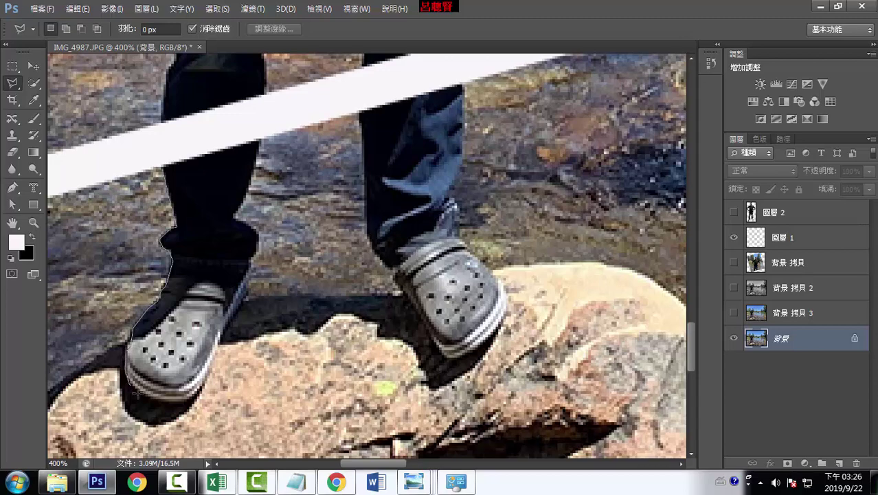
{"action": "left_click", "coordinate": [138, 396]}
{"action": "left_click", "coordinate": [176, 398]}
Close the left-leg outline up the trousers and copy it to new layer 圖層 3.
{"action": "scroll", "coordinate": [206, 389], "scroll_direction": "up", "scroll_amount": 1}
{"action": "scroll", "coordinate": [206, 389], "scroll_direction": "up", "scroll_amount": 1}
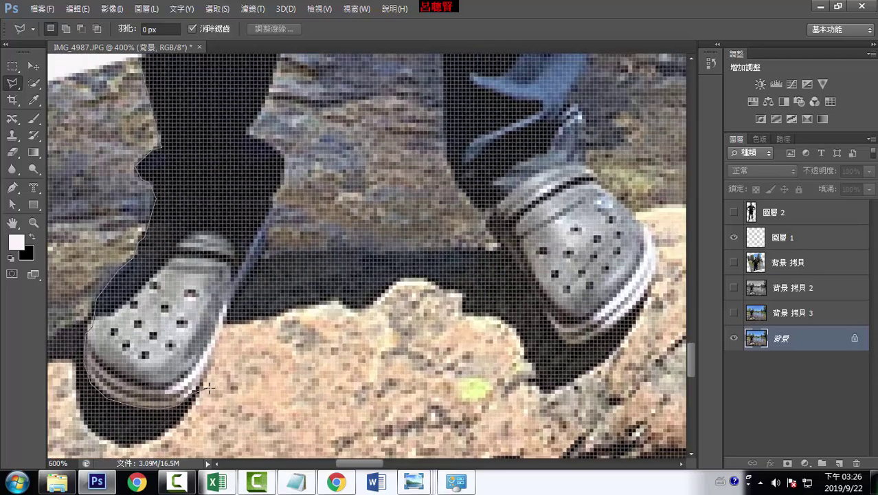
{"action": "scroll", "coordinate": [205, 388], "scroll_direction": "up", "scroll_amount": 1}
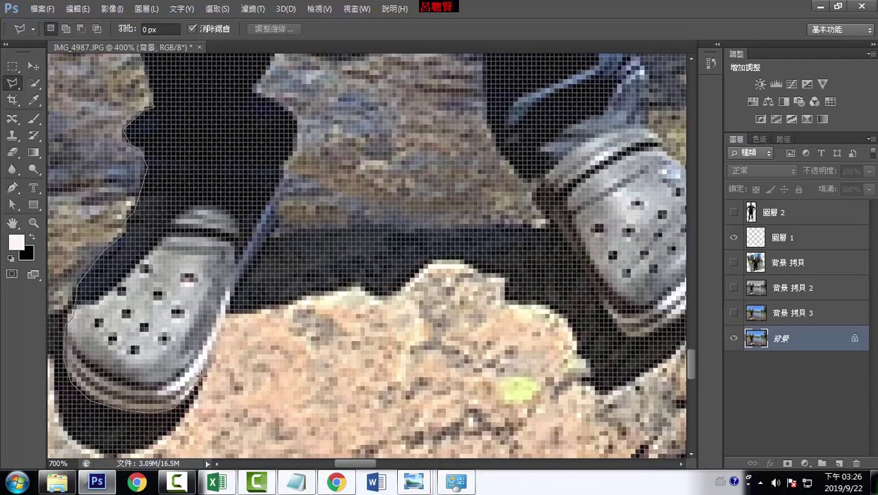
{"action": "scroll", "coordinate": [204, 376], "scroll_direction": "down", "scroll_amount": 3}
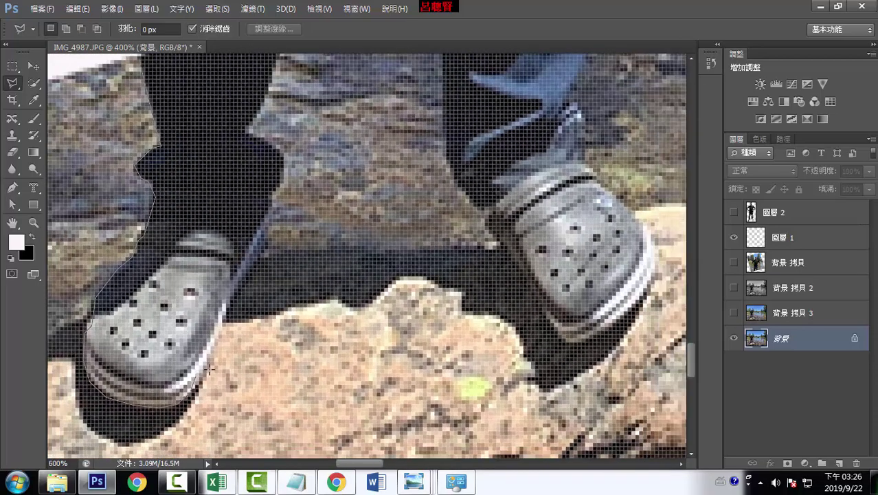
{"action": "scroll", "coordinate": [226, 368], "scroll_direction": "up", "scroll_amount": 1}
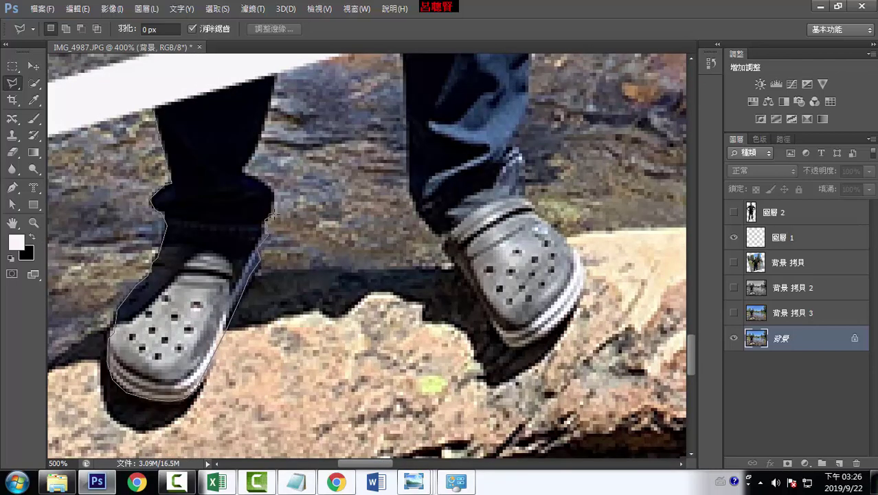
{"action": "left_click", "coordinate": [244, 172]}
{"action": "left_click", "coordinate": [277, 74]}
{"action": "left_click", "coordinate": [156, 104]}
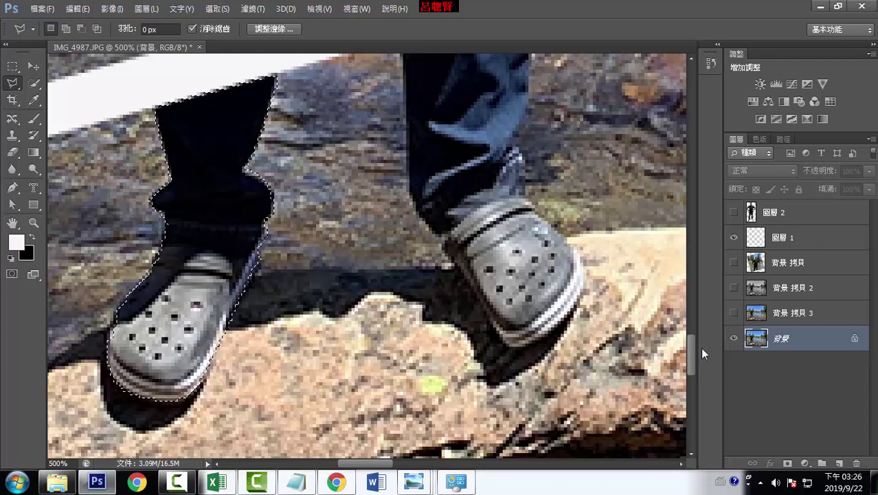
{"action": "key", "text": "ctrl+j"}
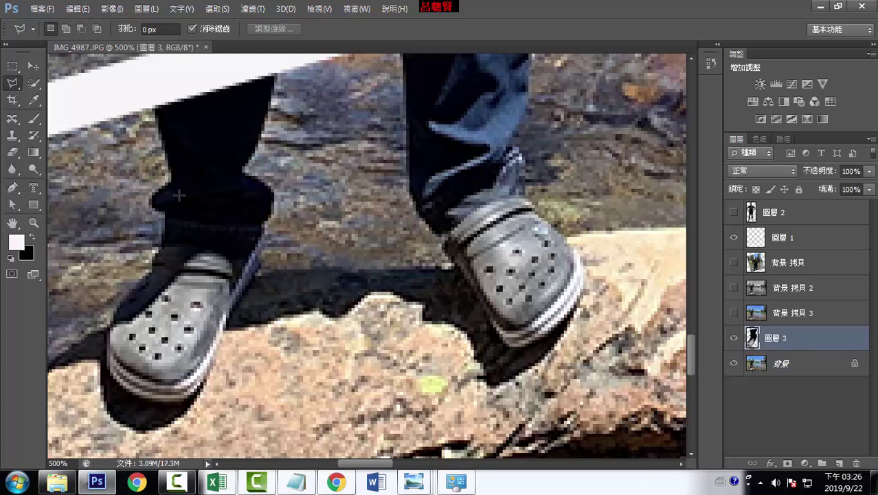
Make 背景 the active layer, hide 圖層 3, and choose the Polygonal Lasso.
{"action": "left_click", "coordinate": [807, 368]}
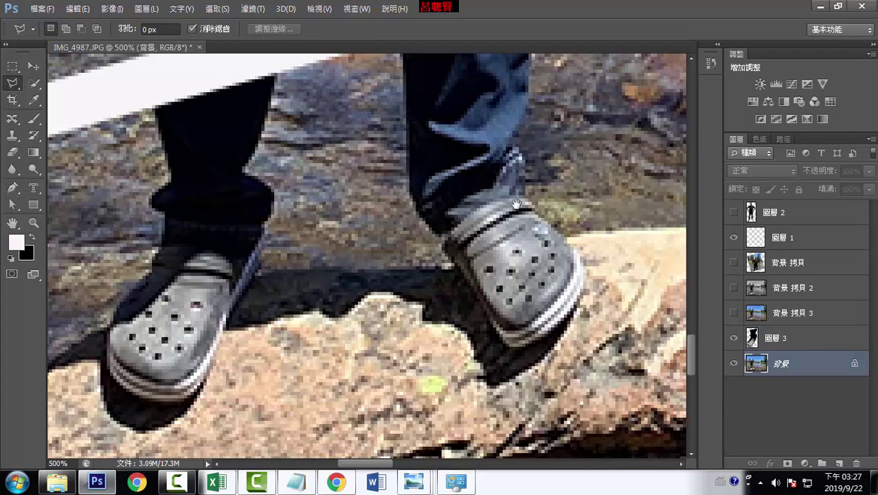
{"action": "scroll", "coordinate": [523, 262], "scroll_direction": "up", "scroll_amount": 3}
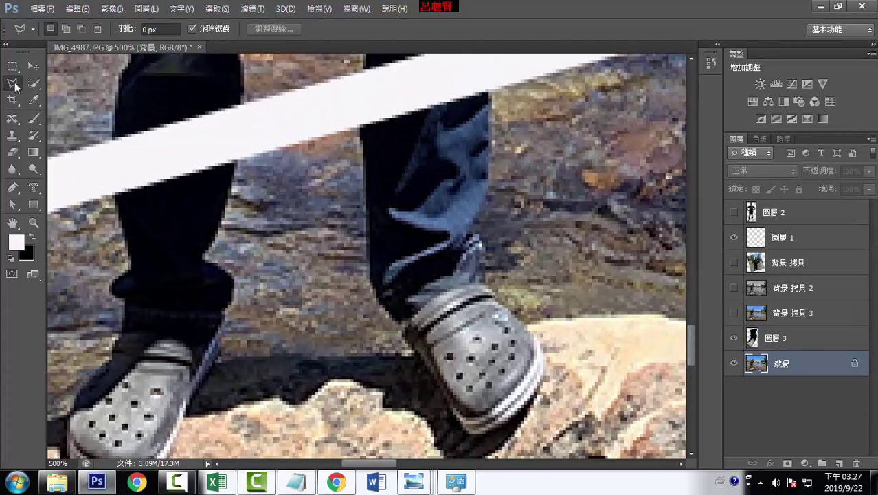
{"action": "right_click", "coordinate": [15, 86]}
{"action": "left_click", "coordinate": [62, 88]}
{"action": "left_click", "coordinate": [735, 338]}
{"action": "right_click", "coordinate": [16, 88]}
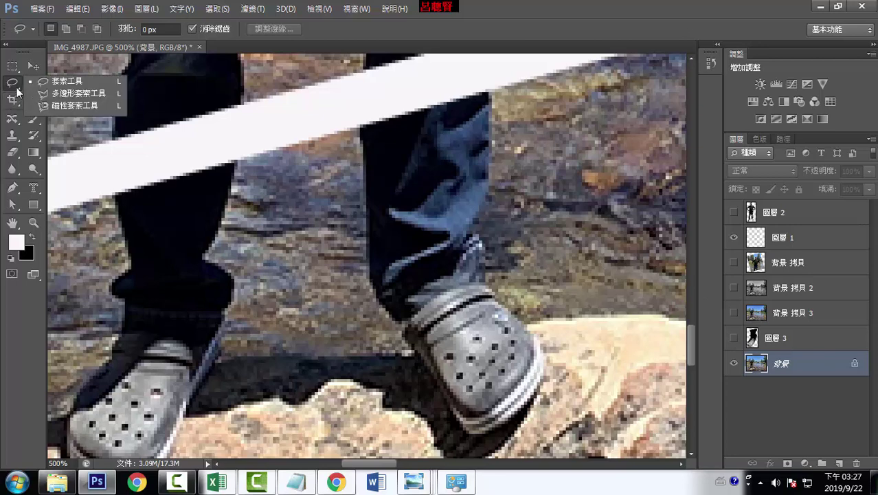
{"action": "left_click", "coordinate": [72, 94]}
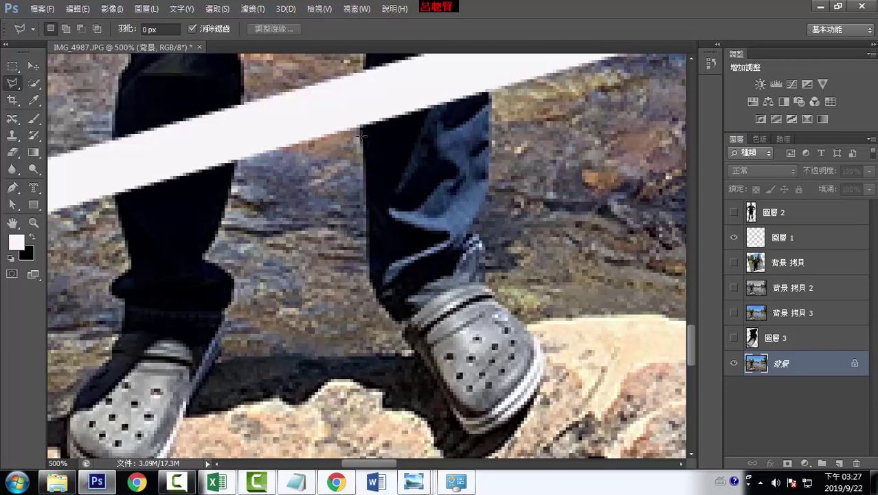
Outline the right trouser leg and shoe with the Polygonal Lasso.
{"action": "left_click", "coordinate": [361, 127]}
{"action": "left_click", "coordinate": [369, 268]}
{"action": "left_click", "coordinate": [401, 325]}
{"action": "left_click", "coordinate": [412, 352]}
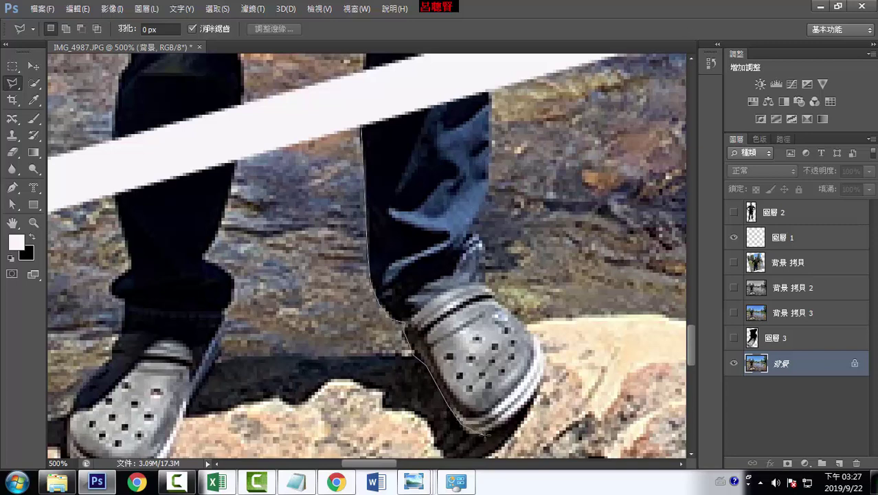
{"action": "left_click", "coordinate": [481, 432]}
{"action": "left_click", "coordinate": [512, 420]}
{"action": "left_click", "coordinate": [548, 360]}
{"action": "left_click", "coordinate": [477, 233]}
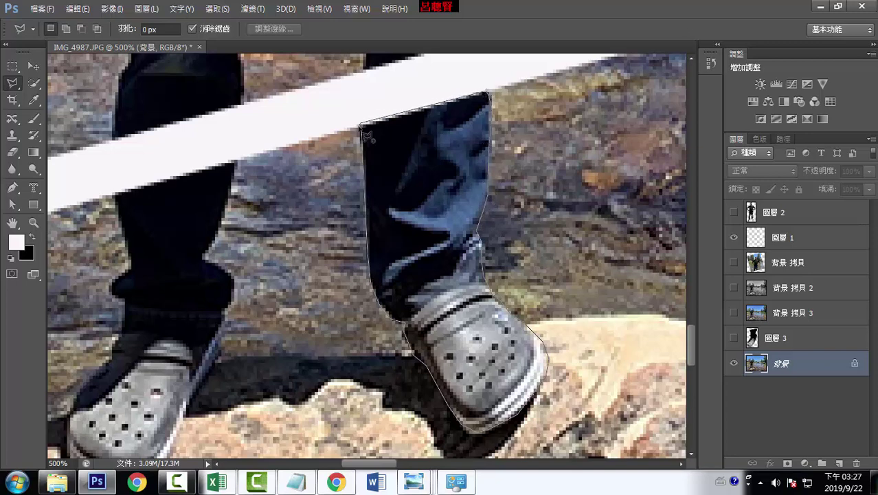
{"action": "left_click", "coordinate": [360, 126]}
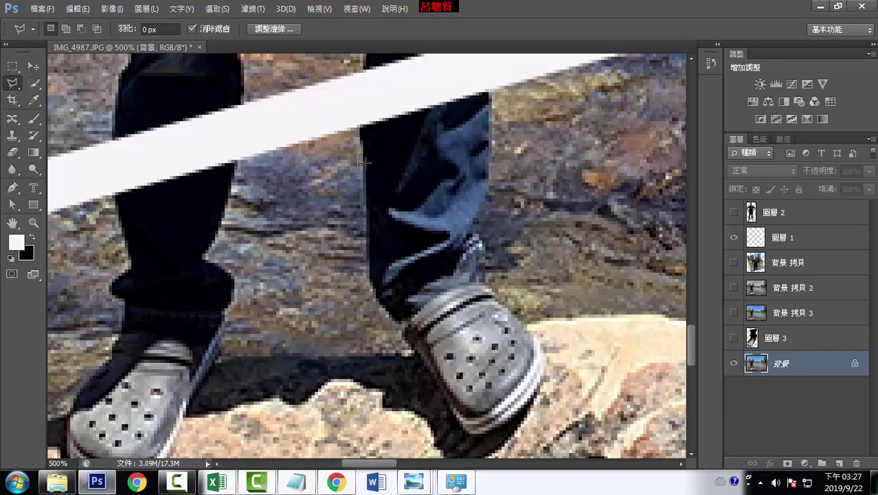
Re-trace the right shoe and trouser top over the frame, then copy to new layer 圖層 4.
{"action": "left_click", "coordinate": [373, 300]}
{"action": "left_click", "coordinate": [405, 330]}
{"action": "left_click", "coordinate": [455, 410]}
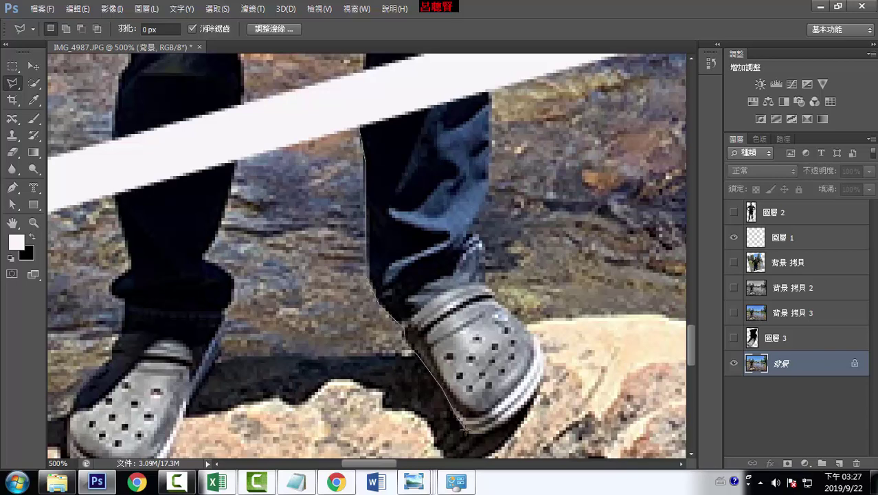
{"action": "left_click", "coordinate": [485, 431]}
{"action": "left_click", "coordinate": [532, 403]}
{"action": "left_click", "coordinate": [546, 356]}
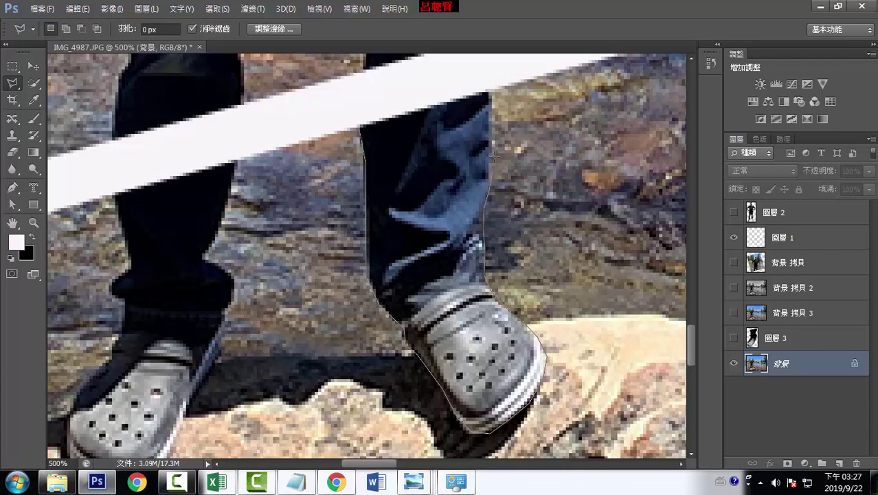
{"action": "left_click", "coordinate": [479, 74]}
{"action": "left_click", "coordinate": [383, 81]}
{"action": "left_click", "coordinate": [357, 109]}
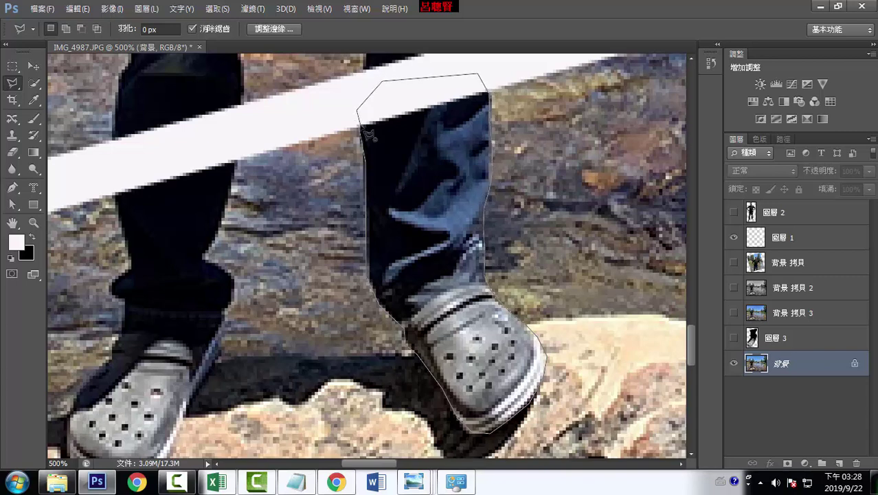
{"action": "left_click", "coordinate": [364, 129]}
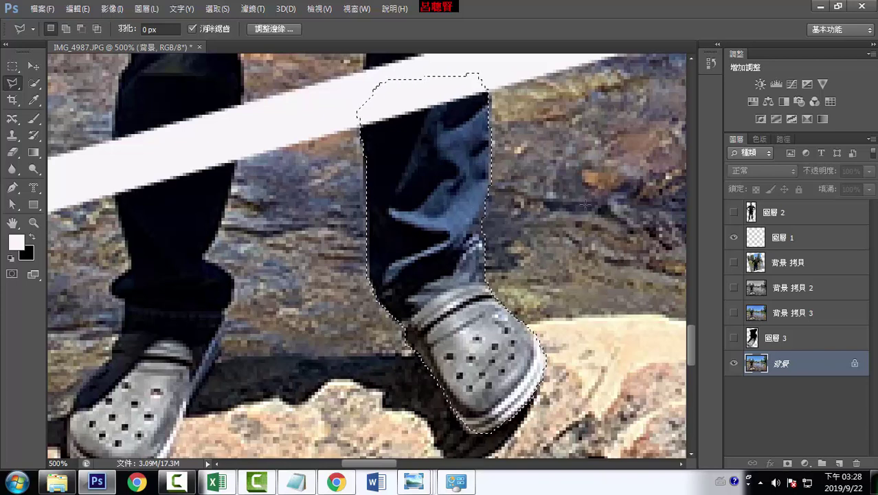
{"action": "key", "text": "ctrl+j"}
Show 圖層 3 and move the two leg layers up under cut-out man layer 圖層 2.
{"action": "left_click", "coordinate": [734, 338]}
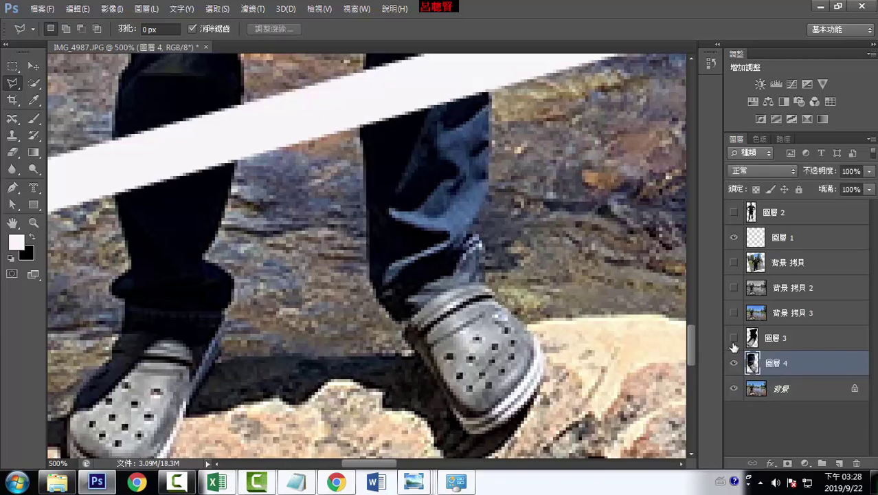
{"action": "left_click_drag", "start_coordinate": [788, 341], "coordinate": [783, 227]}
{"action": "left_click_drag", "start_coordinate": [788, 364], "coordinate": [784, 235]}
Merge 圖層 2, 圖層 4 and 圖層 3 into one layer and fit the whole photo on screen.
{"action": "left_click", "coordinate": [776, 214]}
{"action": "left_click", "coordinate": [788, 238], "text": "shift"}
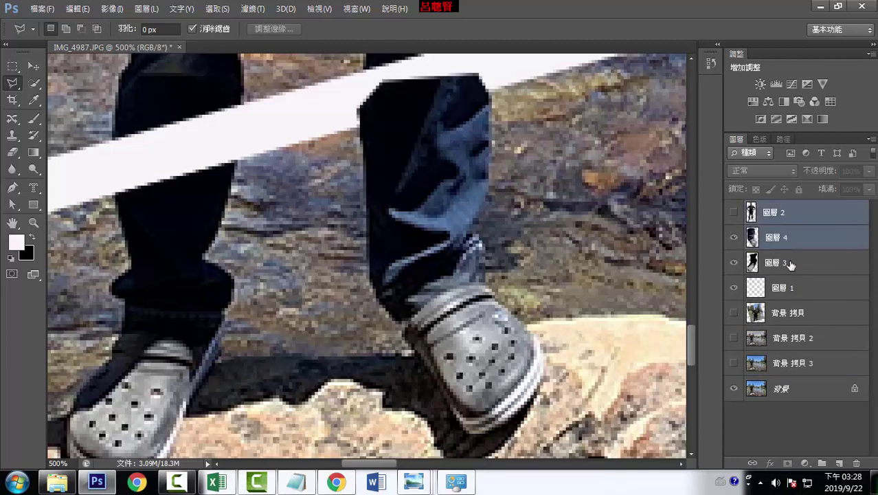
{"action": "left_click", "coordinate": [790, 262], "text": "shift"}
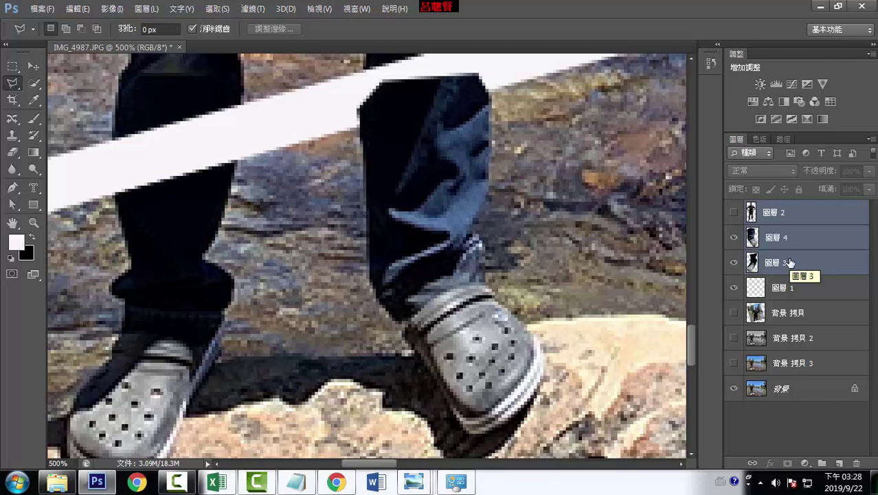
{"action": "right_click", "coordinate": [791, 263]}
{"action": "key", "text": "Escape"}
{"action": "left_click", "coordinate": [734, 213]}
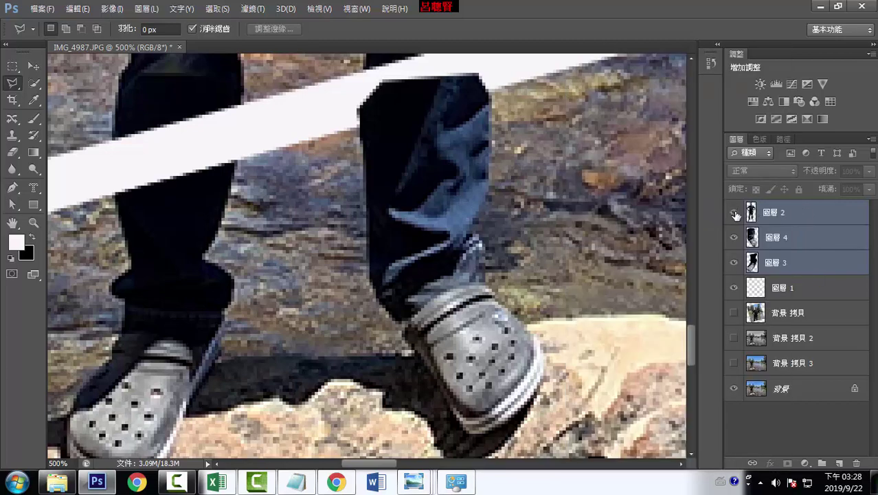
{"action": "right_click", "coordinate": [791, 256]}
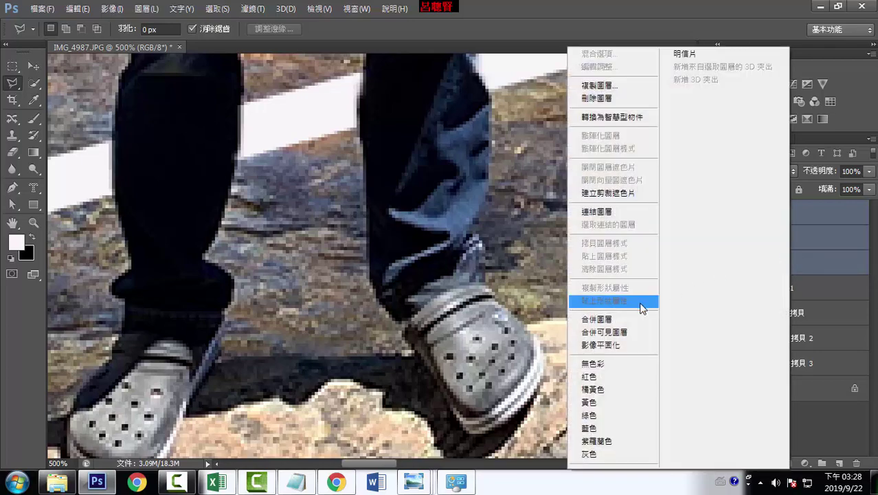
{"action": "left_click", "coordinate": [607, 320]}
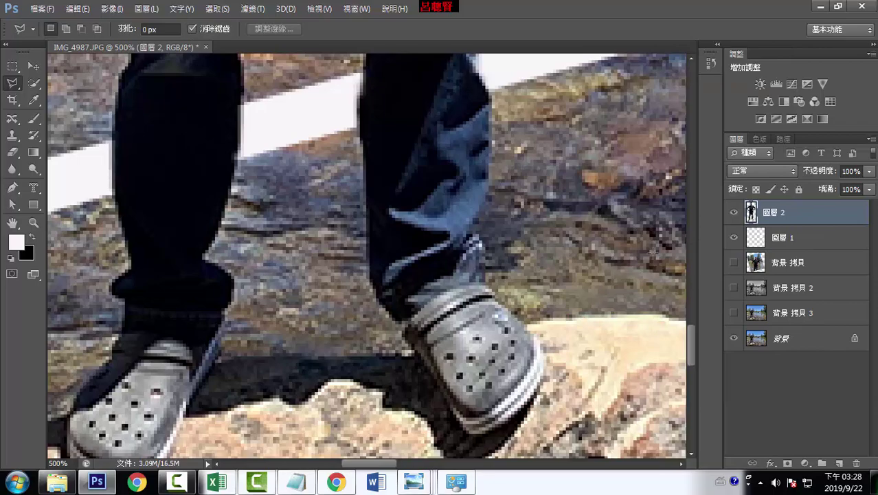
{"action": "key", "text": "ctrl+0"}
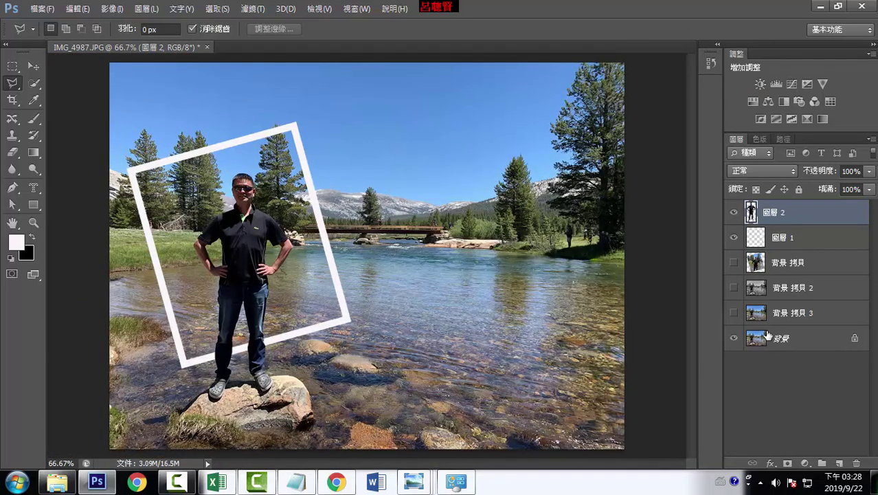
{"action": "left_click", "coordinate": [733, 312]}
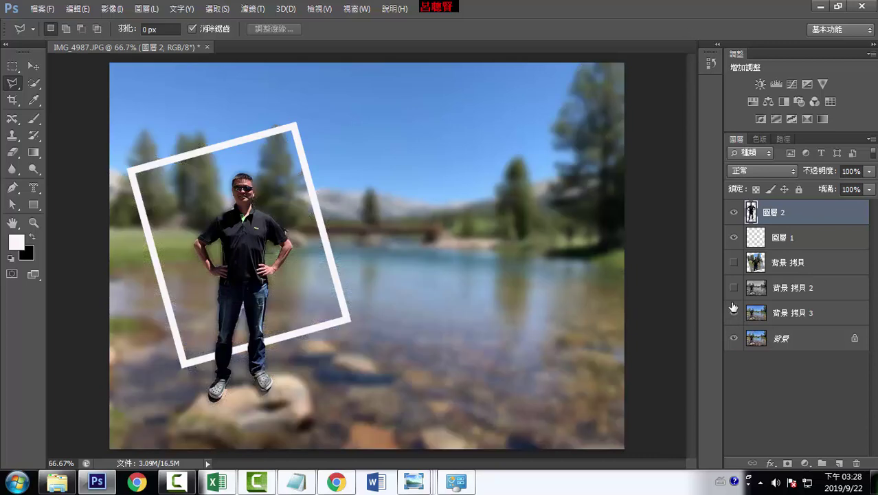
{"action": "left_click", "coordinate": [735, 288]}
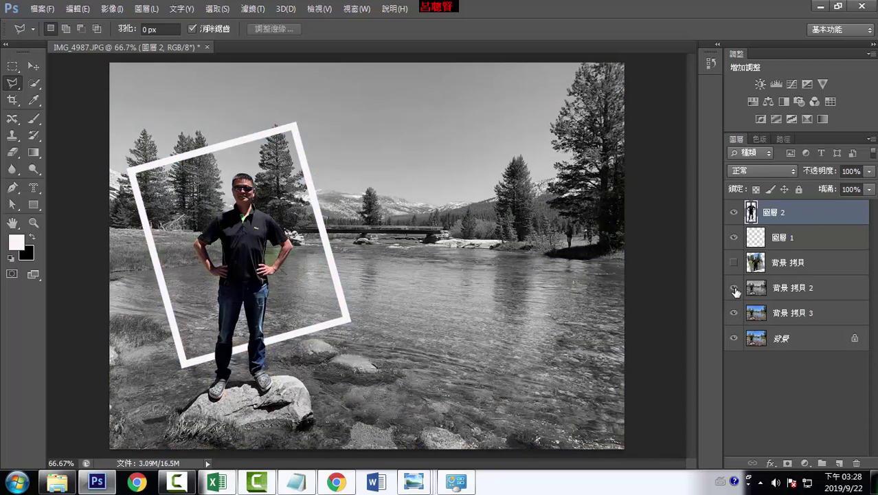
{"action": "left_click", "coordinate": [733, 262]}
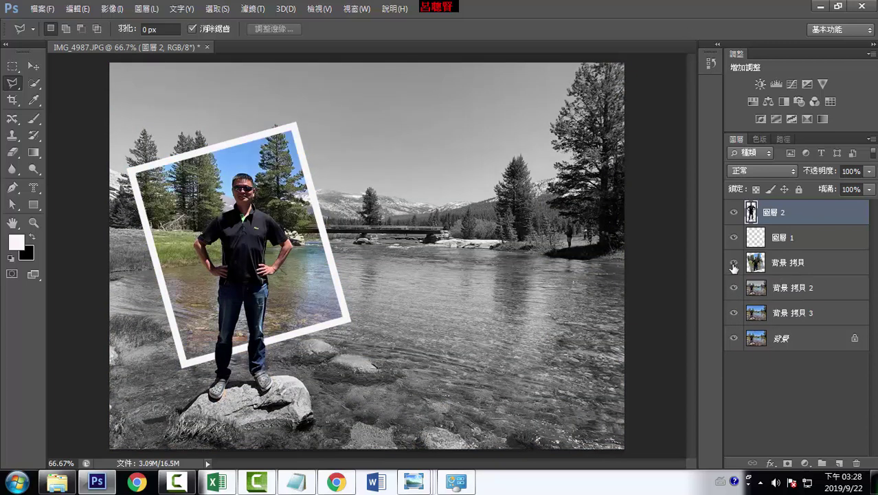
{"action": "left_click", "coordinate": [734, 288]}
{"action": "left_click", "coordinate": [732, 313]}
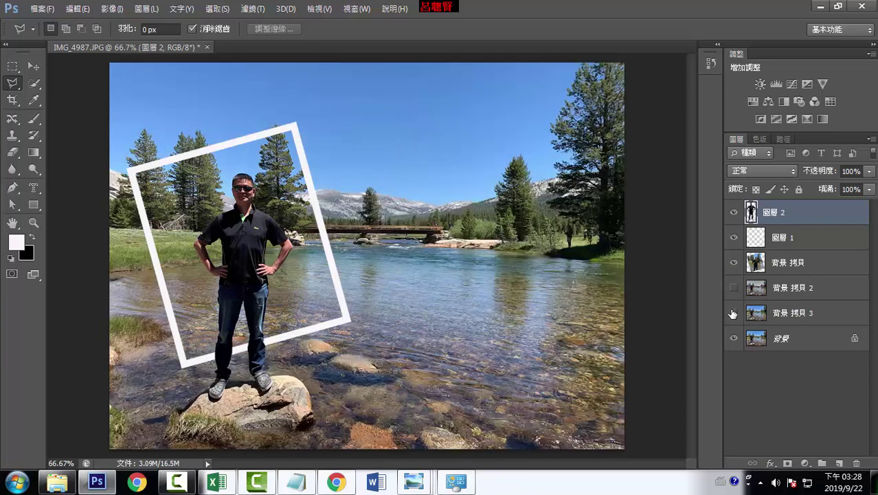
{"action": "left_click", "coordinate": [732, 313]}
{"action": "left_click", "coordinate": [733, 288]}
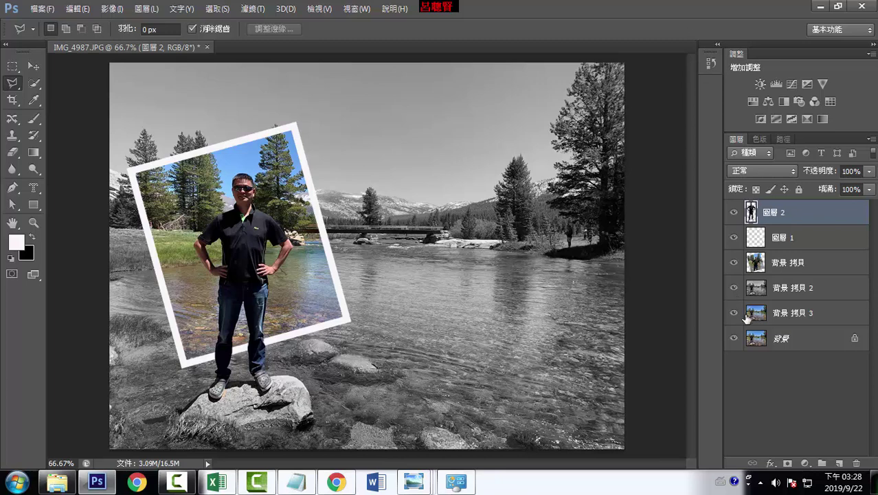
{"action": "left_click", "coordinate": [734, 288]}
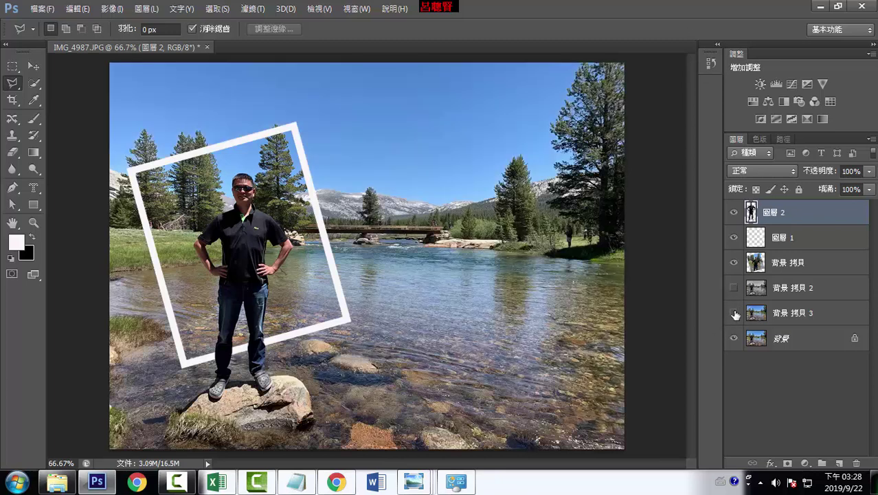